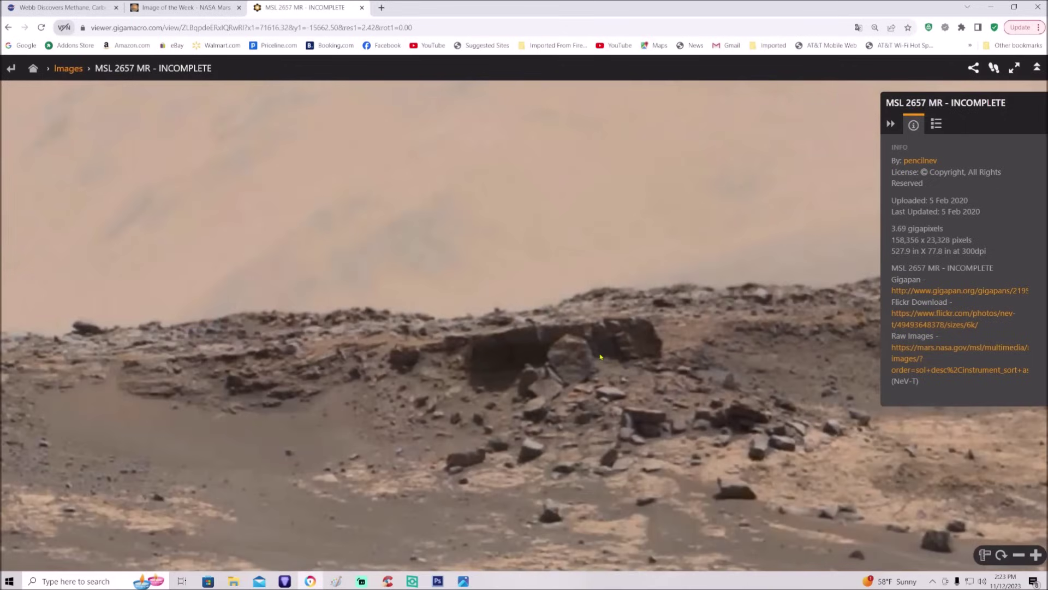
Examine the dark overhang, the rounded boulder beneath it and the rubble slope beside them in the MSL 2657 MR panorama.
{"action": "scroll", "coordinate": [591, 355], "scroll_direction": "up", "scroll_amount": 1}
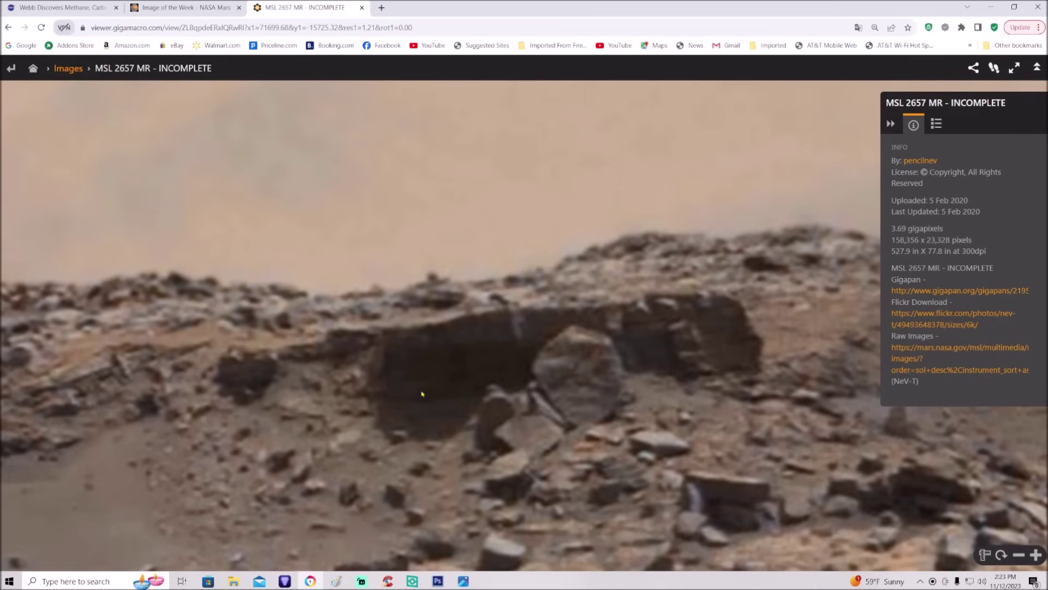
{"action": "scroll", "coordinate": [429, 402], "scroll_direction": "up", "scroll_amount": 2}
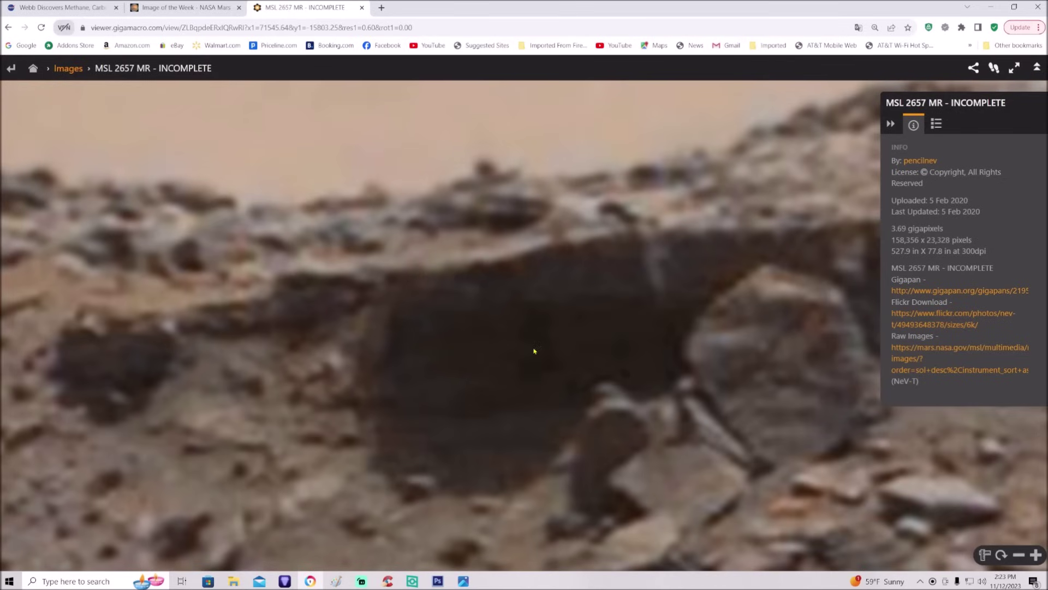
{"action": "scroll", "coordinate": [534, 351], "scroll_direction": "down", "scroll_amount": 2}
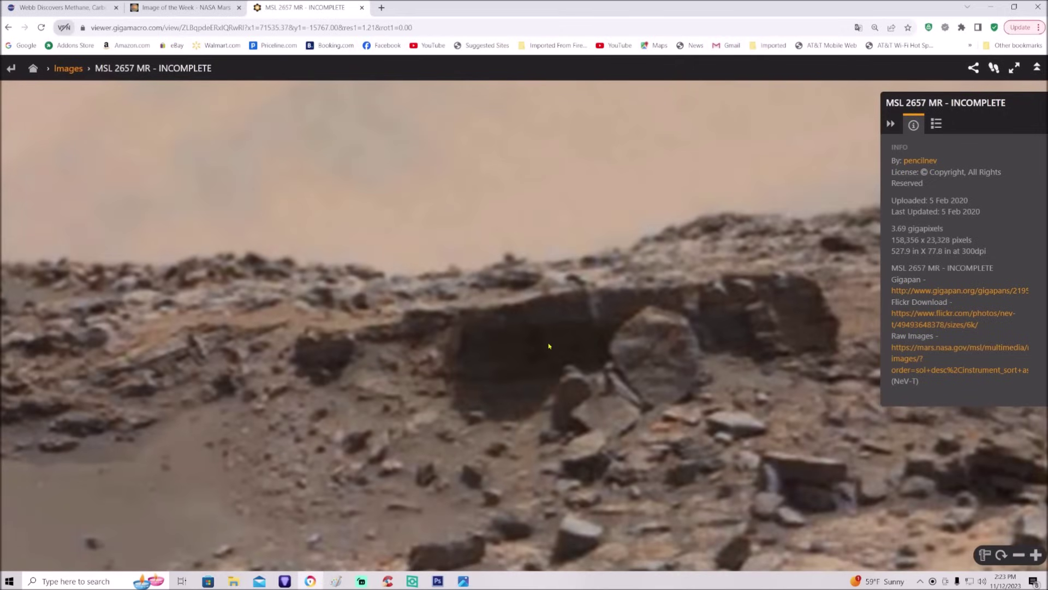
{"action": "scroll", "coordinate": [548, 346], "scroll_direction": "down", "scroll_amount": 1}
{"action": "scroll", "coordinate": [524, 327], "scroll_direction": "down", "scroll_amount": 1}
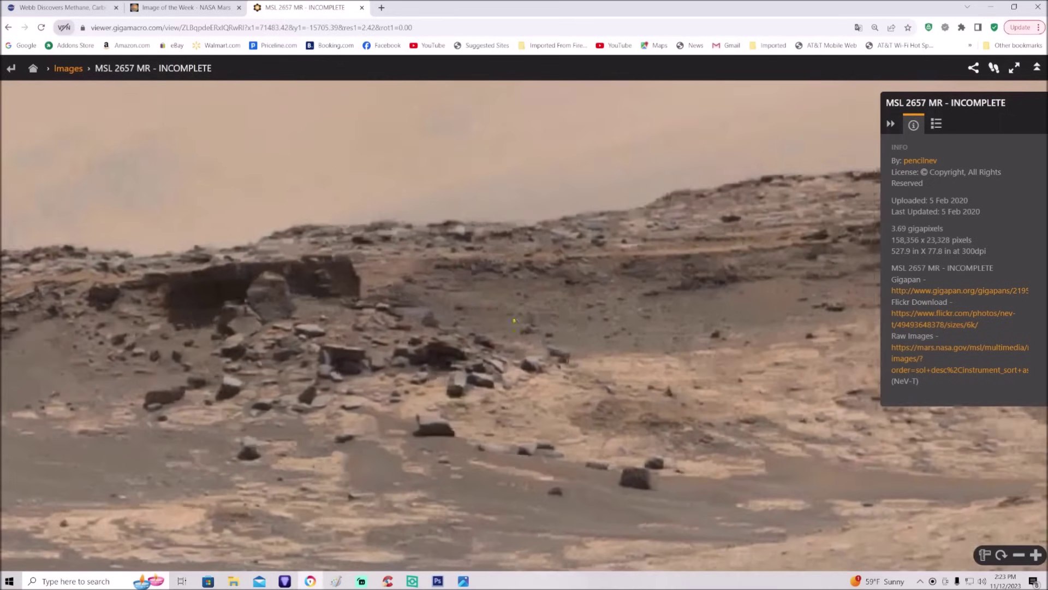
{"action": "left_click_drag", "start_coordinate": [514, 321], "coordinate": [473, 336]}
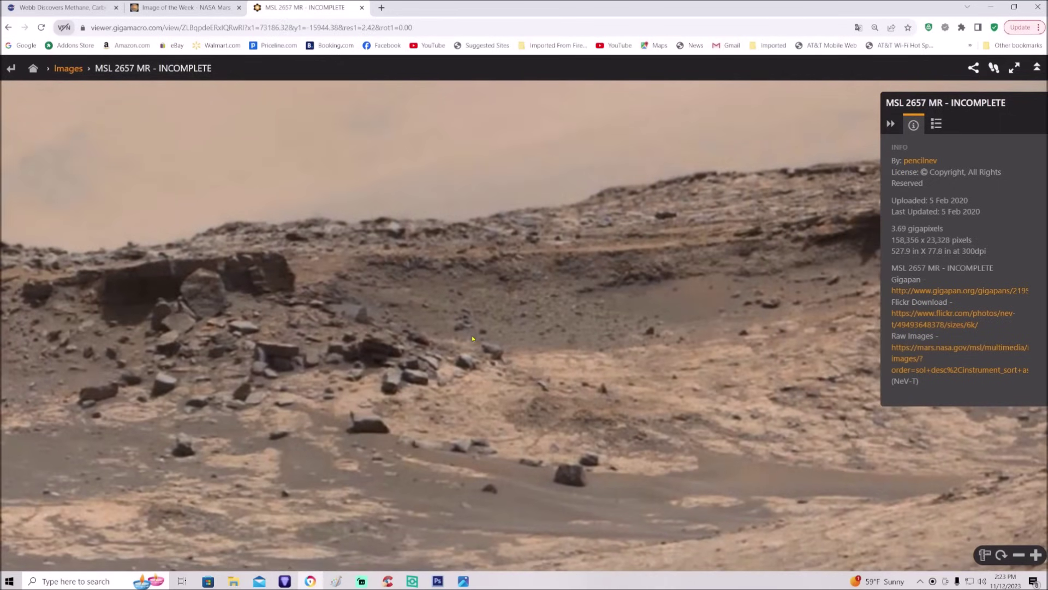
Switch to Photoshop and circle the upright block-shaped rock below the rubble in yellow with the Brush tool, working at 100% zoom.
{"action": "left_click", "coordinate": [438, 581]}
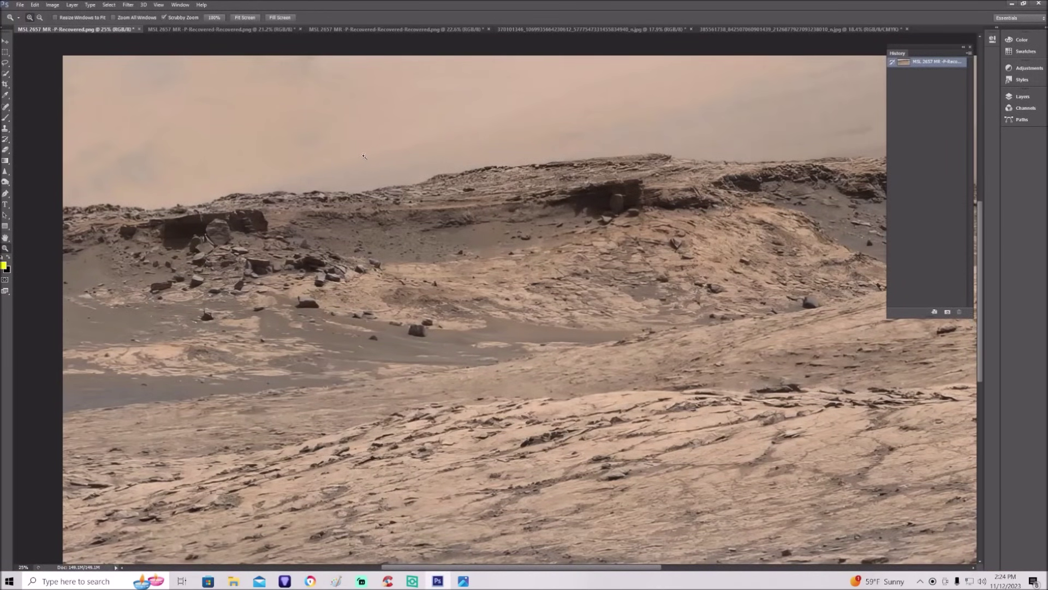
{"action": "left_click_drag", "start_coordinate": [432, 153], "coordinate": [491, 156]}
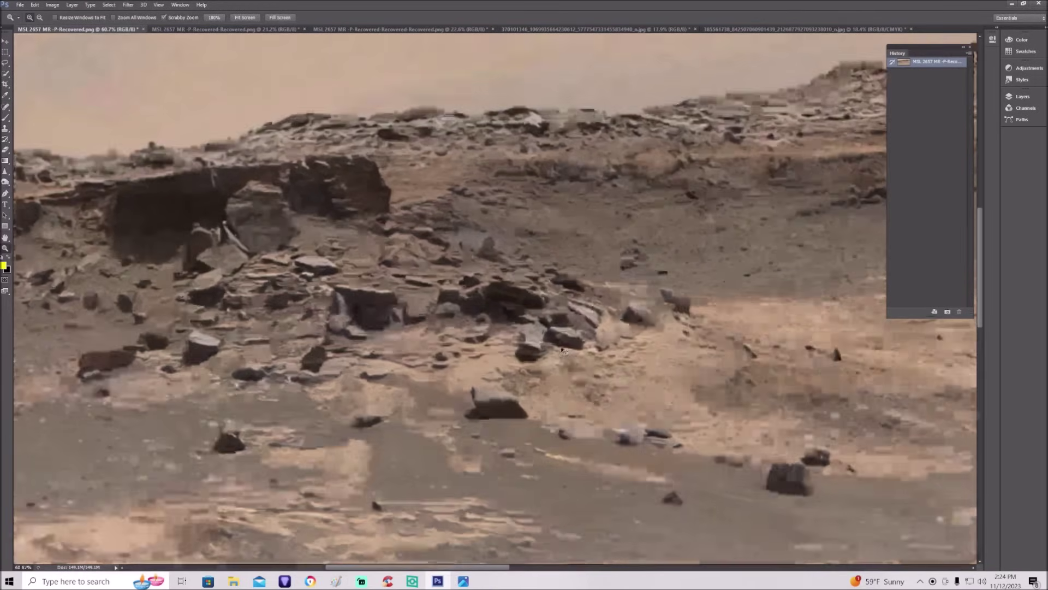
{"action": "left_click", "coordinate": [563, 350]}
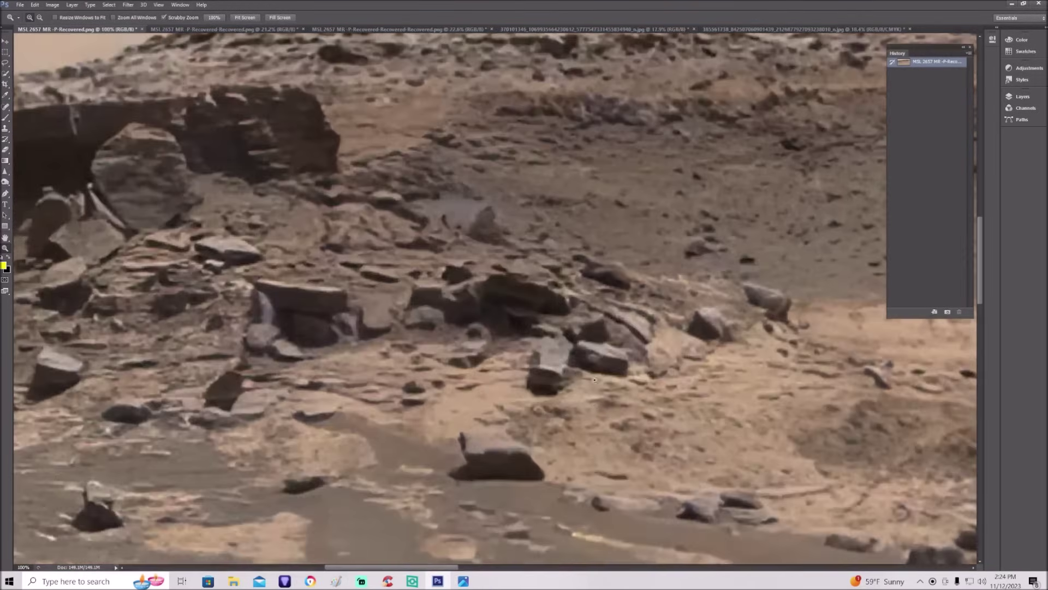
{"action": "scroll", "coordinate": [491, 464], "scroll_direction": "down", "scroll_amount": 1}
{"action": "left_click_drag", "start_coordinate": [433, 569], "coordinate": [443, 569]}
{"action": "scroll", "coordinate": [519, 393], "scroll_direction": "down", "scroll_amount": 1}
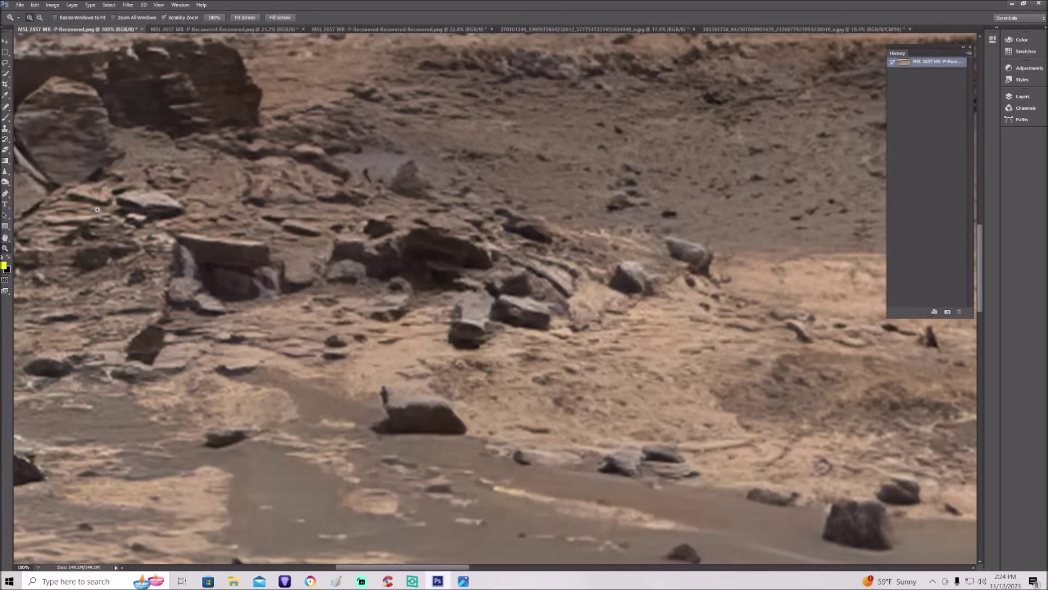
{"action": "left_click", "coordinate": [7, 117]}
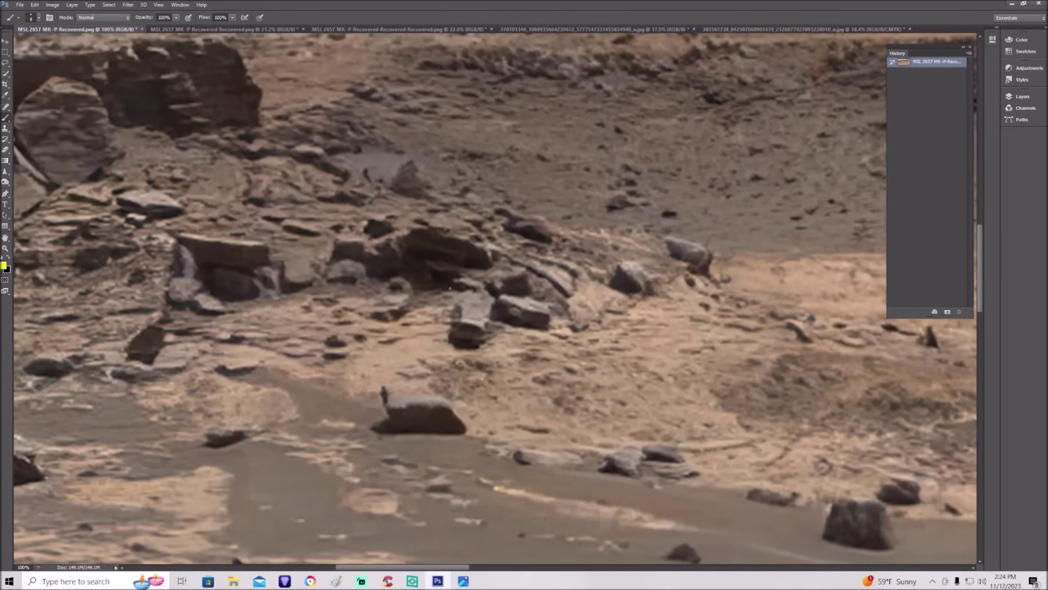
{"action": "mouse_move", "coordinate": [450, 287]}
{"action": "left_mouse_down"}
{"action": "mouse_move", "coordinate": [418, 303]}
{"action": "mouse_move", "coordinate": [421, 346]}
{"action": "mouse_move", "coordinate": [506, 349]}
{"action": "mouse_move", "coordinate": [501, 292]}
{"action": "mouse_move", "coordinate": [453, 285]}
{"action": "left_mouse_up"}
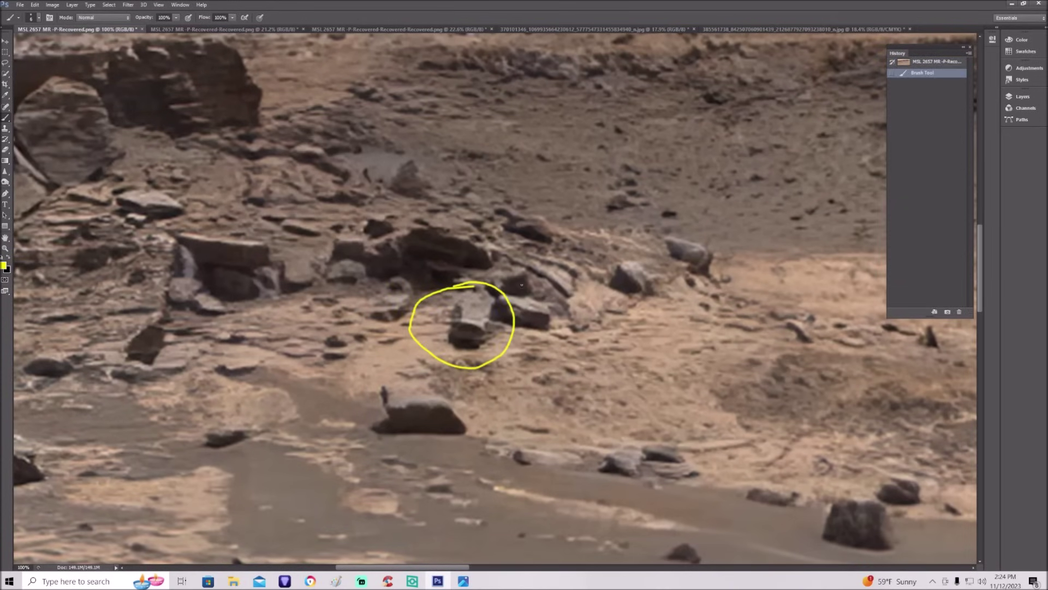
Paint a yellow arrow from the sky down to the light vertical streak on the overhang's upper edge.
{"action": "key", "text": "ctrl+minus"}
{"action": "scroll", "coordinate": [495, 305], "scroll_direction": "left", "scroll_amount": 5}
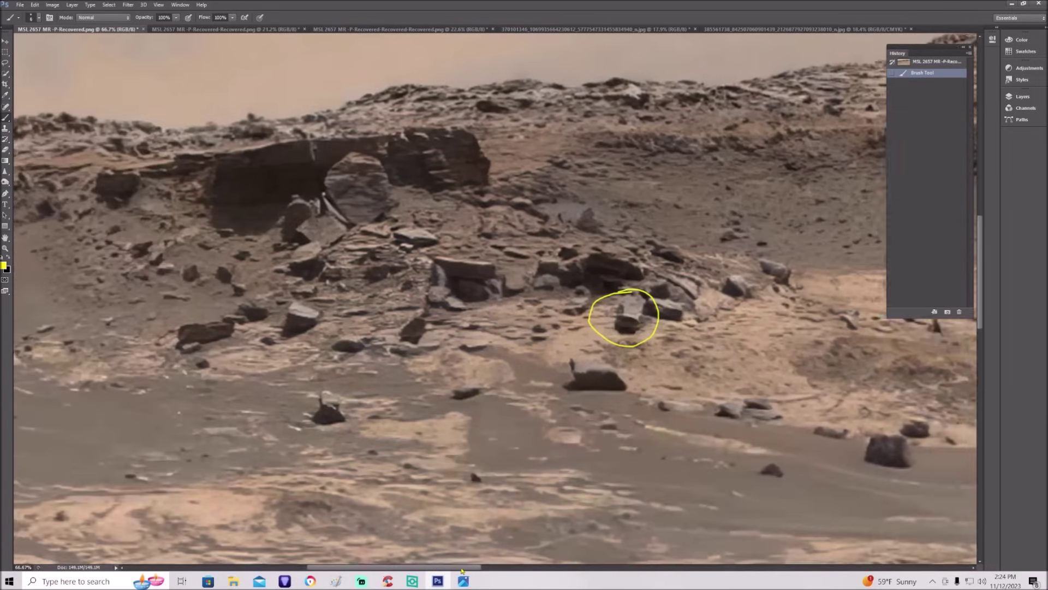
{"action": "scroll", "coordinate": [450, 432], "scroll_direction": "up", "scroll_amount": 5}
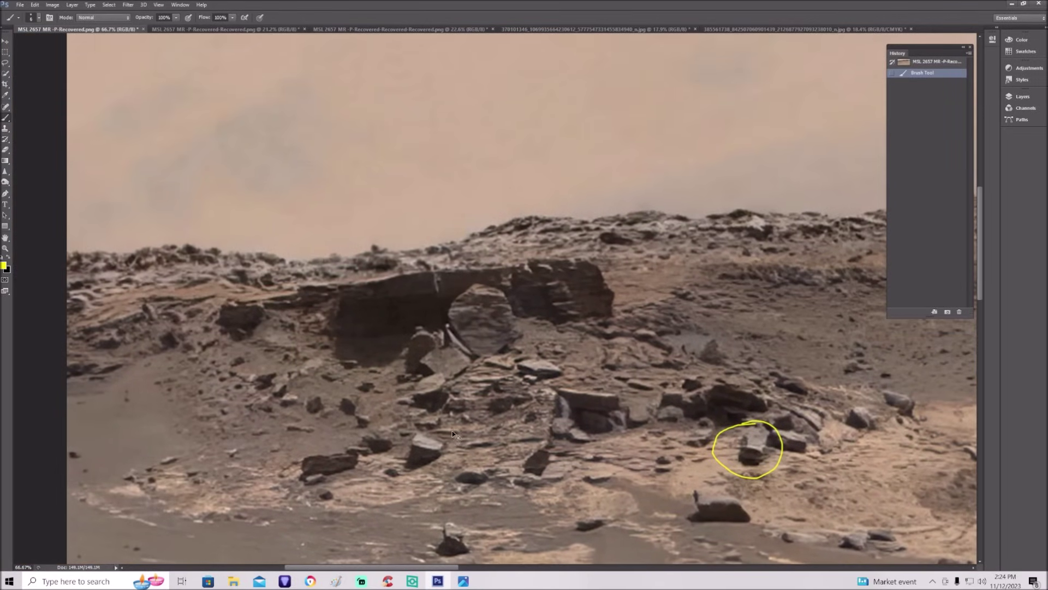
{"action": "key", "text": "ctrl+plus"}
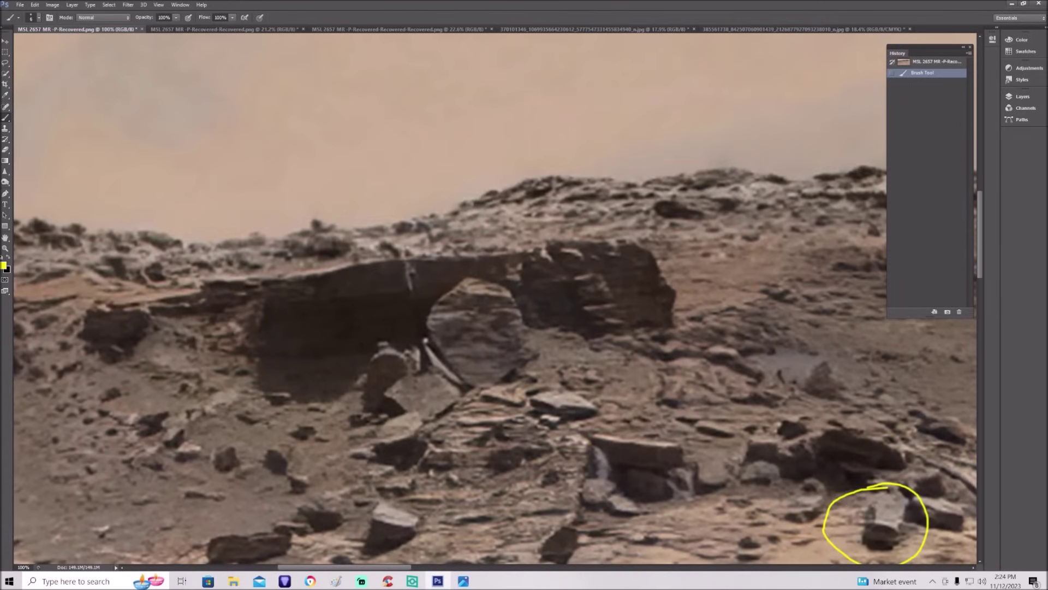
{"action": "mouse_move", "coordinate": [397, 102]}
{"action": "left_mouse_down"}
{"action": "mouse_move", "coordinate": [407, 247]}
{"action": "mouse_move", "coordinate": [393, 227]}
{"action": "mouse_move", "coordinate": [408, 247]}
{"action": "mouse_move", "coordinate": [415, 225]}
{"action": "left_mouse_up"}
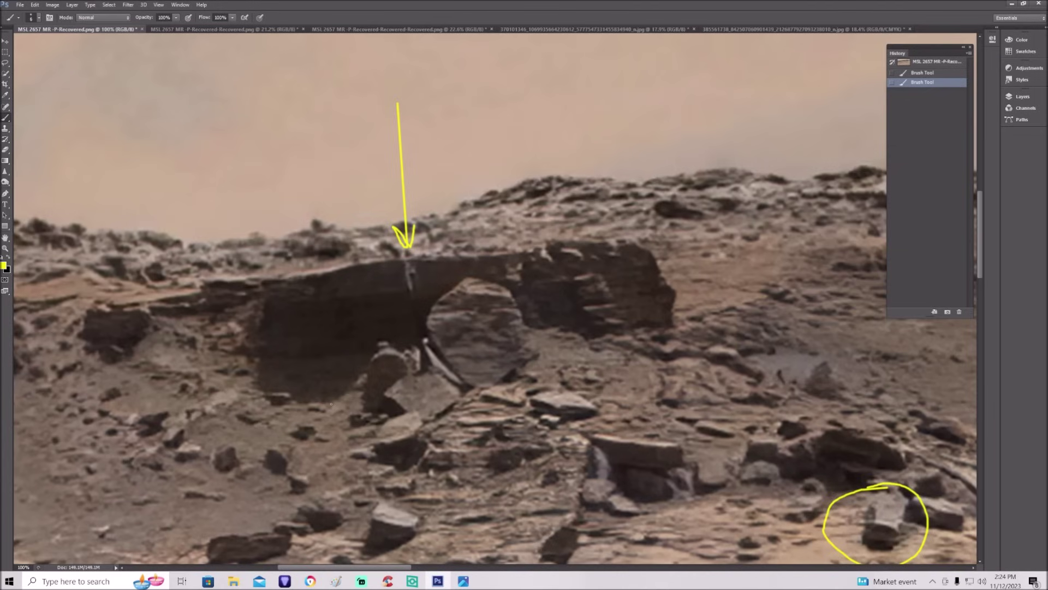
Paint two slanted yellow lines flanking the shadowed ground under the overhang and a yellow X between them.
{"action": "left_click_drag", "start_coordinate": [331, 404], "coordinate": [392, 336]}
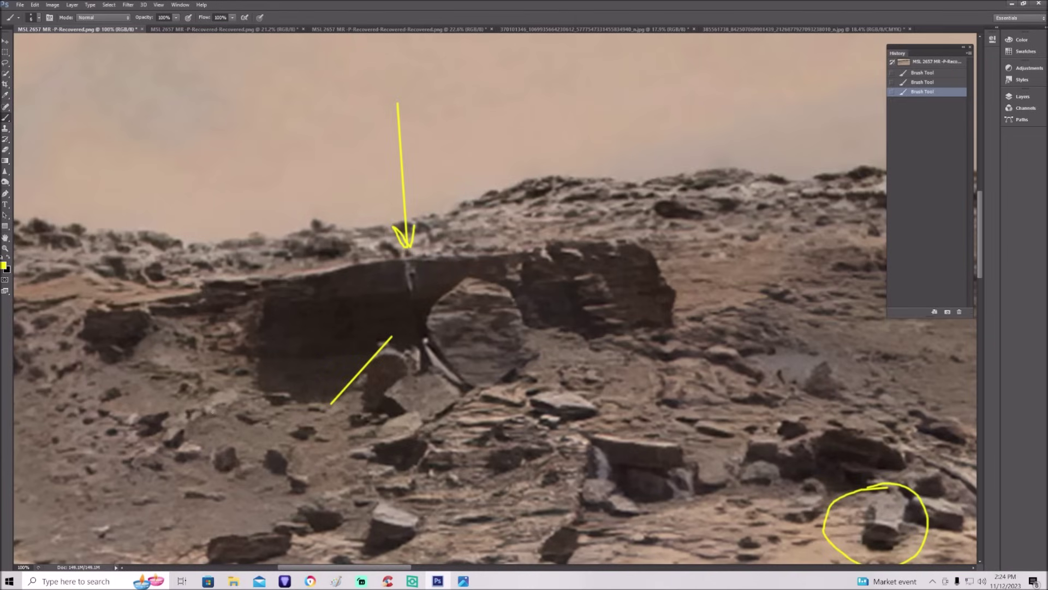
{"action": "left_click_drag", "start_coordinate": [213, 413], "coordinate": [258, 357]}
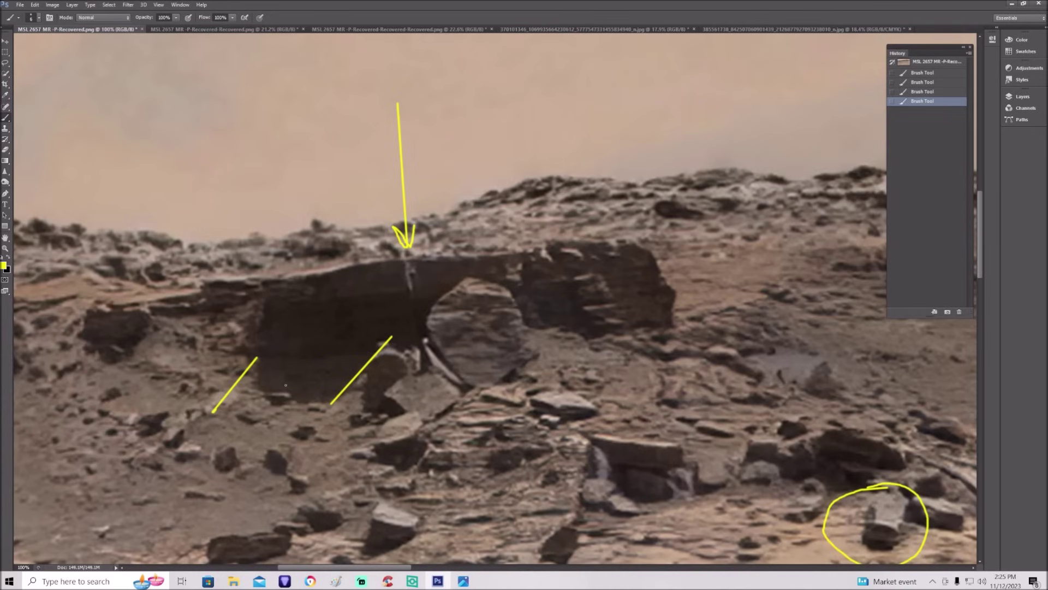
{"action": "mouse_move", "coordinate": [285, 385]}
{"action": "left_mouse_down"}
{"action": "mouse_move", "coordinate": [333, 348]}
{"action": "mouse_move", "coordinate": [326, 381]}
{"action": "left_mouse_up"}
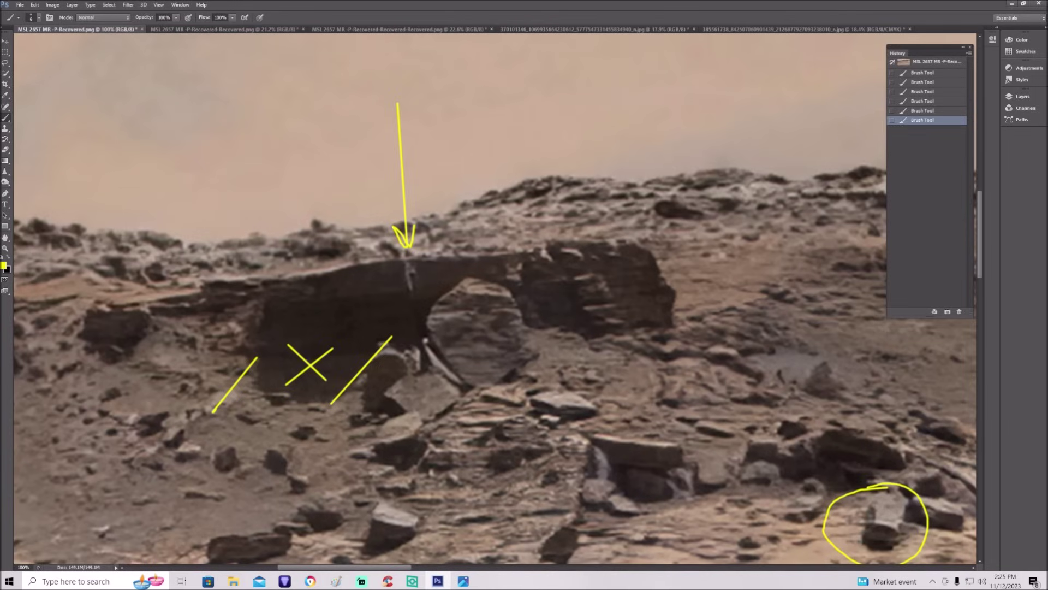
Circle the gap above the upright oval stone under the second overhang with a yellow brush stroke.
{"action": "left_click_drag", "start_coordinate": [385, 569], "coordinate": [611, 566]}
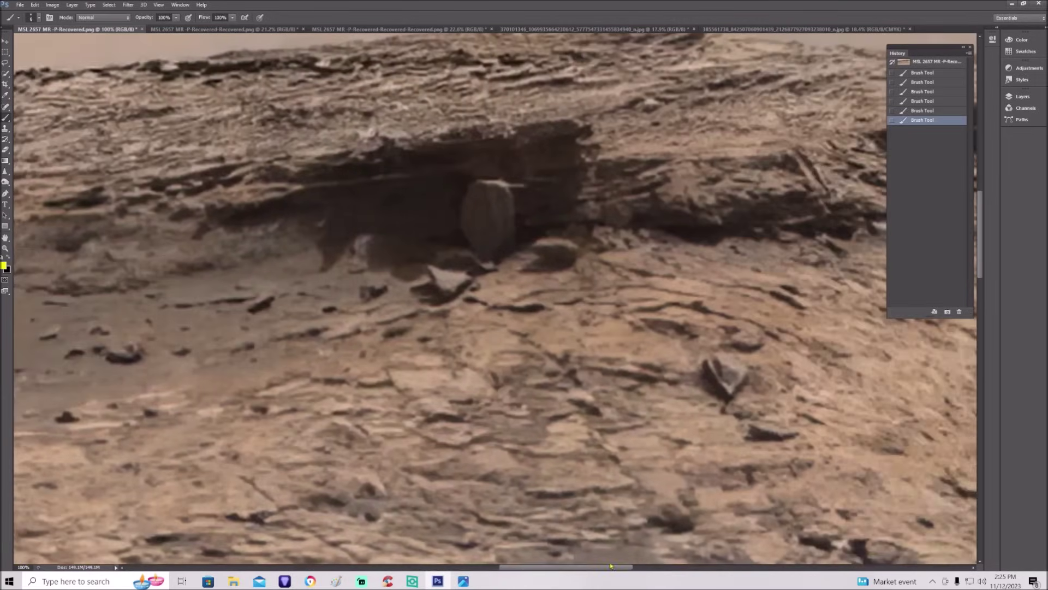
{"action": "scroll", "coordinate": [626, 322], "scroll_direction": "up", "scroll_amount": 5}
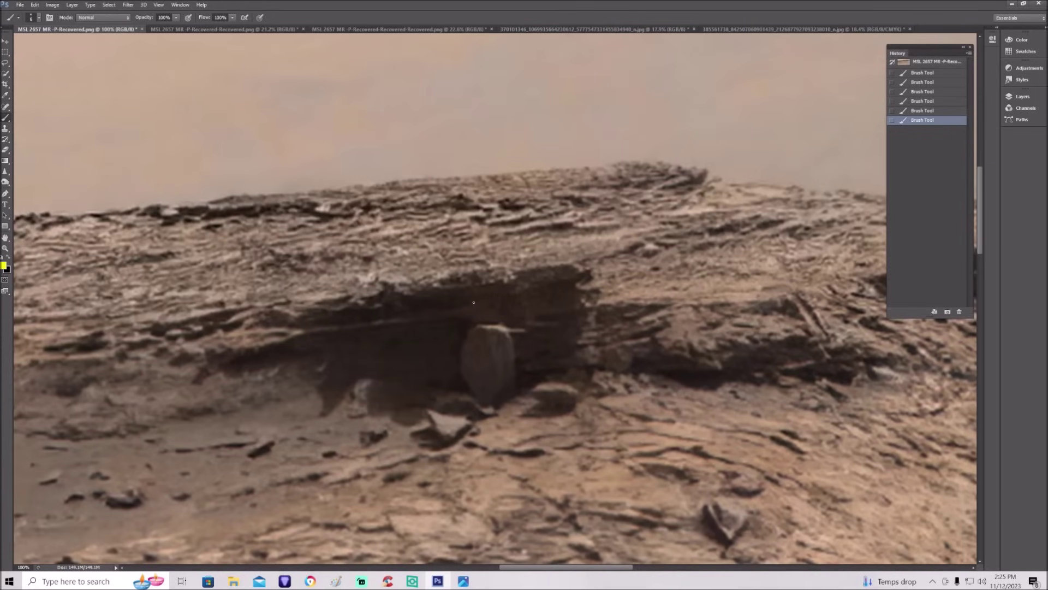
{"action": "mouse_move", "coordinate": [473, 302]}
{"action": "left_mouse_down"}
{"action": "mouse_move", "coordinate": [456, 327]}
{"action": "mouse_move", "coordinate": [497, 331]}
{"action": "mouse_move", "coordinate": [525, 313]}
{"action": "mouse_move", "coordinate": [503, 299]}
{"action": "left_mouse_up"}
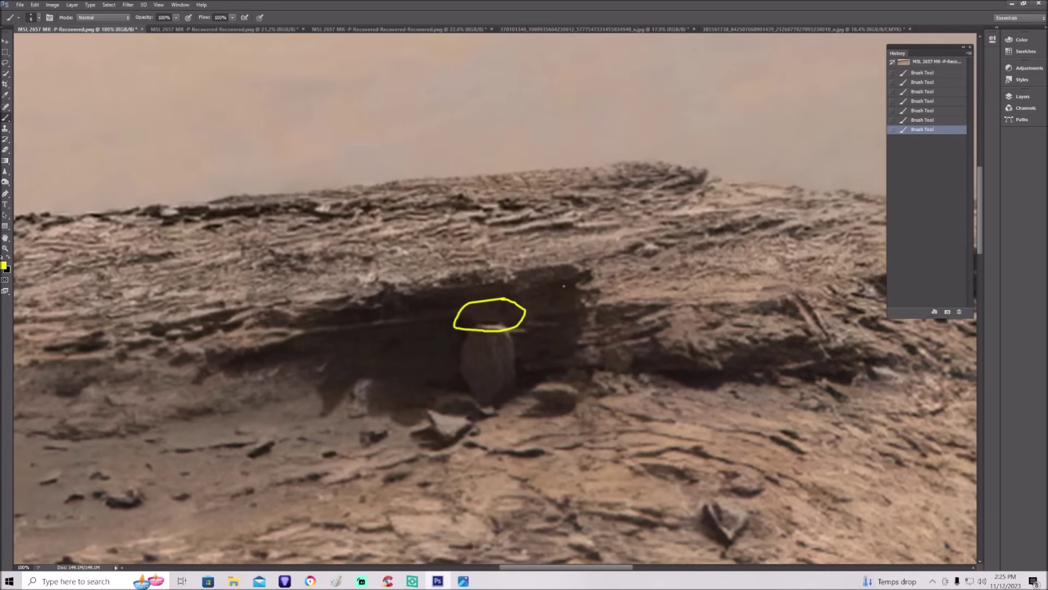
Switch to the MSL 2657 MR -P-Recovered-Recovered.png image, frame its left overhang at 100% and ready the Brush tool.
{"action": "key", "text": "ctrl+minus"}
{"action": "key", "text": "ctrl+minus"}
{"action": "key", "text": "ctrl+minus"}
{"action": "left_click", "coordinate": [248, 31]}
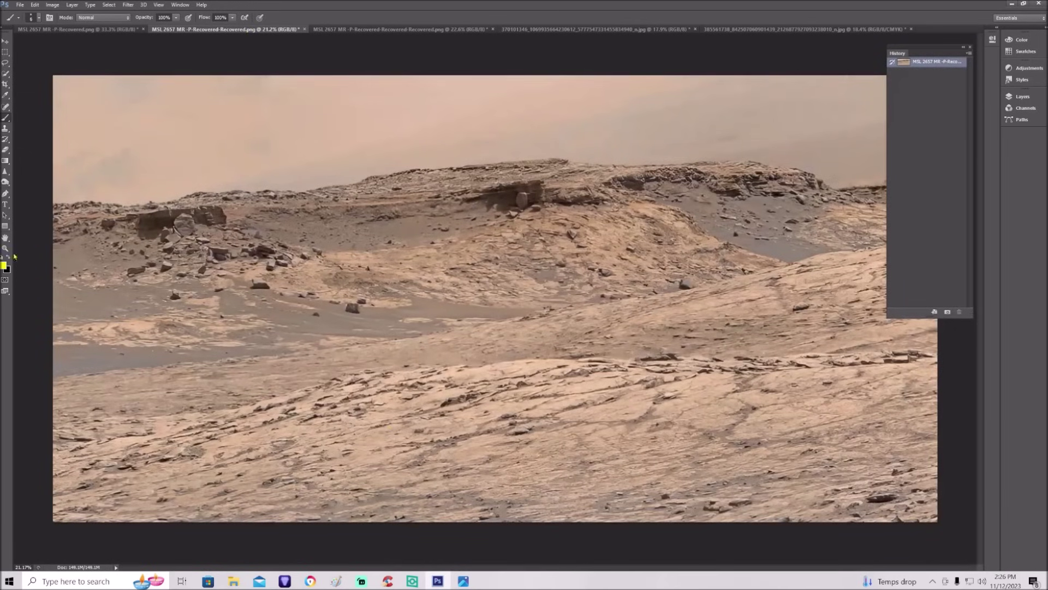
{"action": "left_click", "coordinate": [6, 248]}
{"action": "left_click_drag", "start_coordinate": [59, 264], "coordinate": [71, 265]}
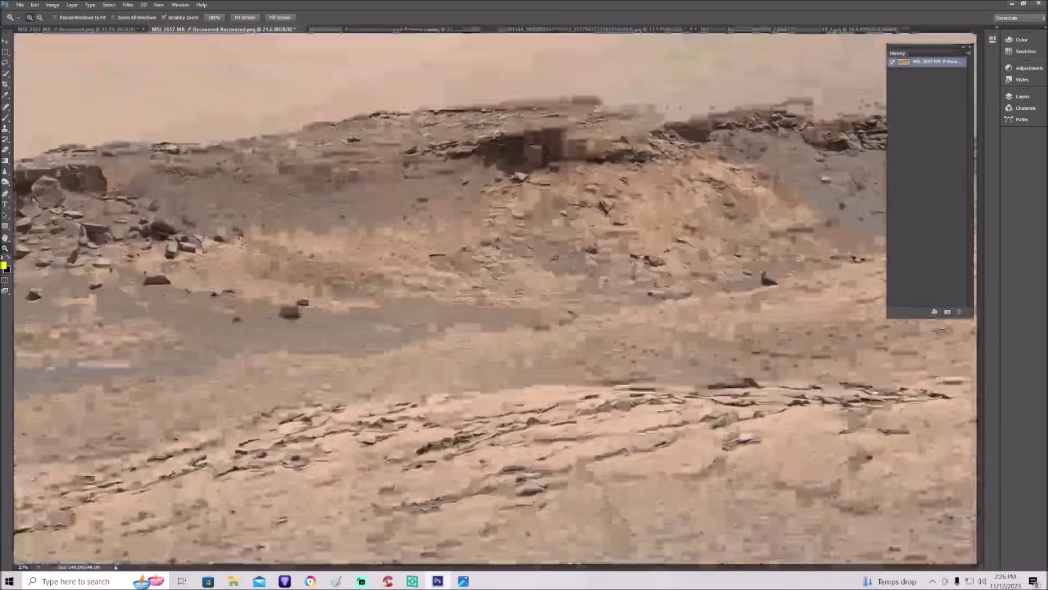
{"action": "key", "text": "ctrl+plus"}
{"action": "scroll", "coordinate": [361, 331], "scroll_direction": "left", "scroll_amount": 5}
{"action": "scroll", "coordinate": [361, 332], "scroll_direction": "up", "scroll_amount": 5}
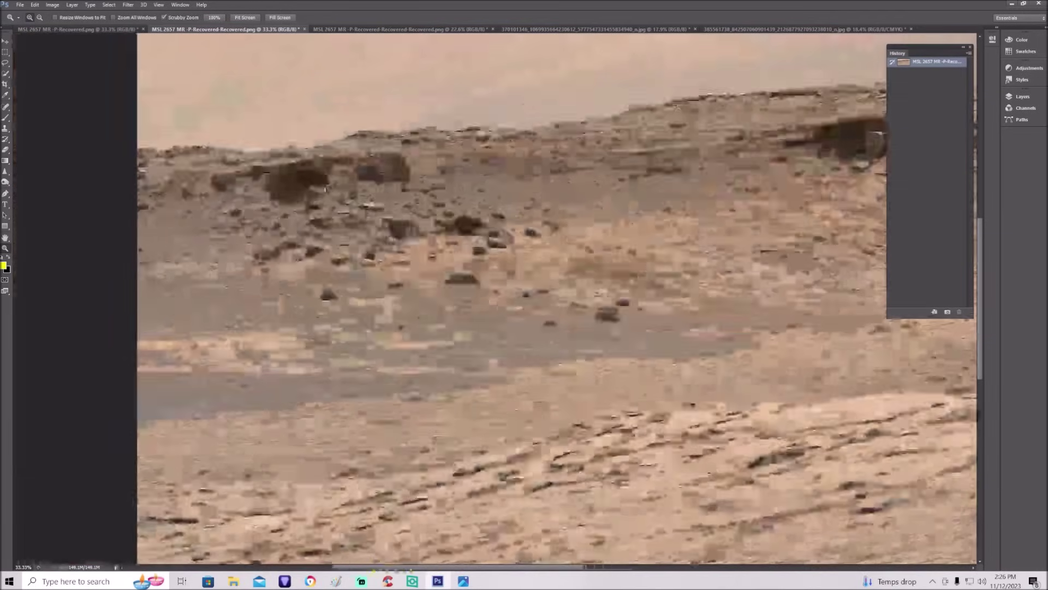
{"action": "scroll", "coordinate": [362, 332], "scroll_direction": "left", "scroll_amount": 3}
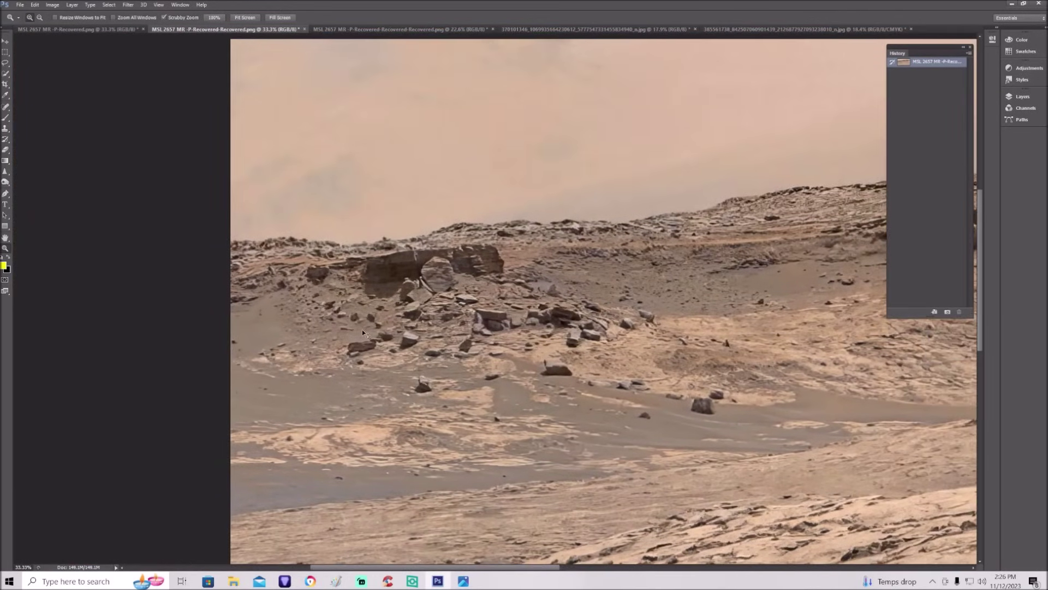
{"action": "left_click", "coordinate": [491, 283]}
{"action": "left_click", "coordinate": [492, 282]}
{"action": "left_click", "coordinate": [491, 283]}
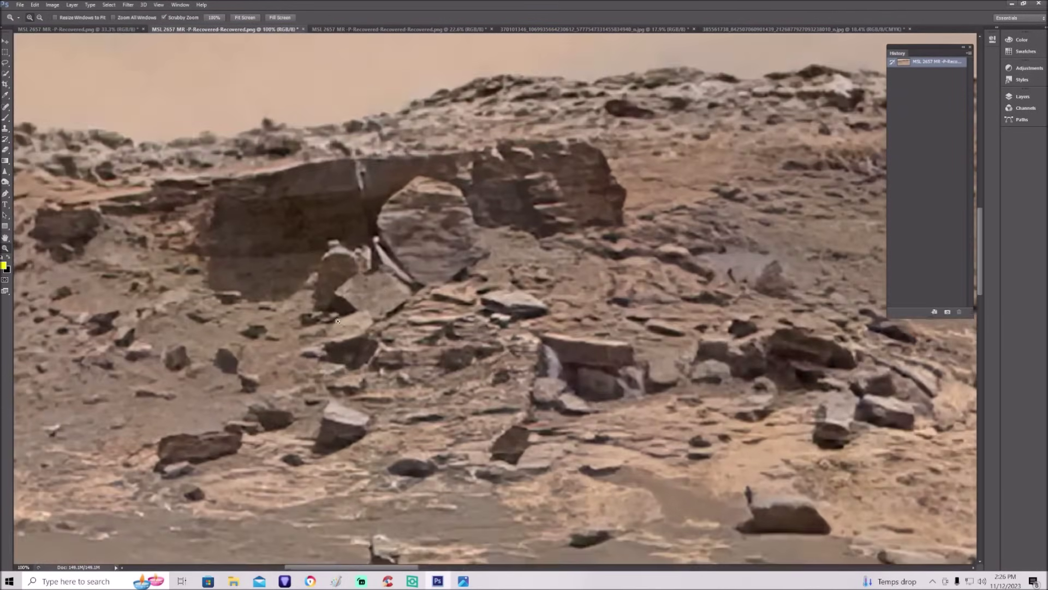
{"action": "scroll", "coordinate": [334, 330], "scroll_direction": "up", "scroll_amount": 3}
{"action": "scroll", "coordinate": [334, 330], "scroll_direction": "up", "scroll_amount": 1}
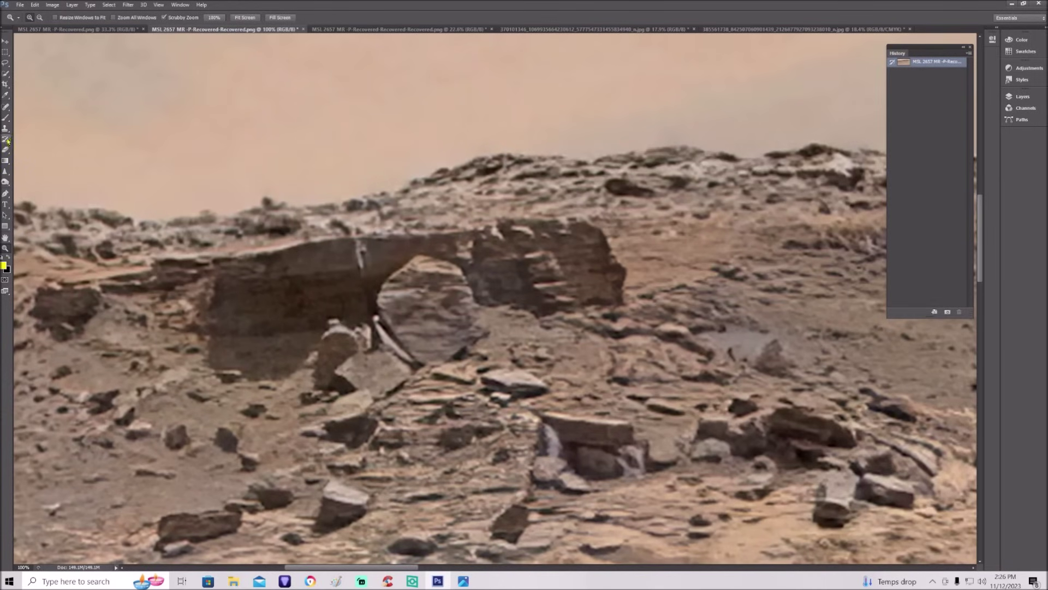
{"action": "left_click", "coordinate": [5, 118]}
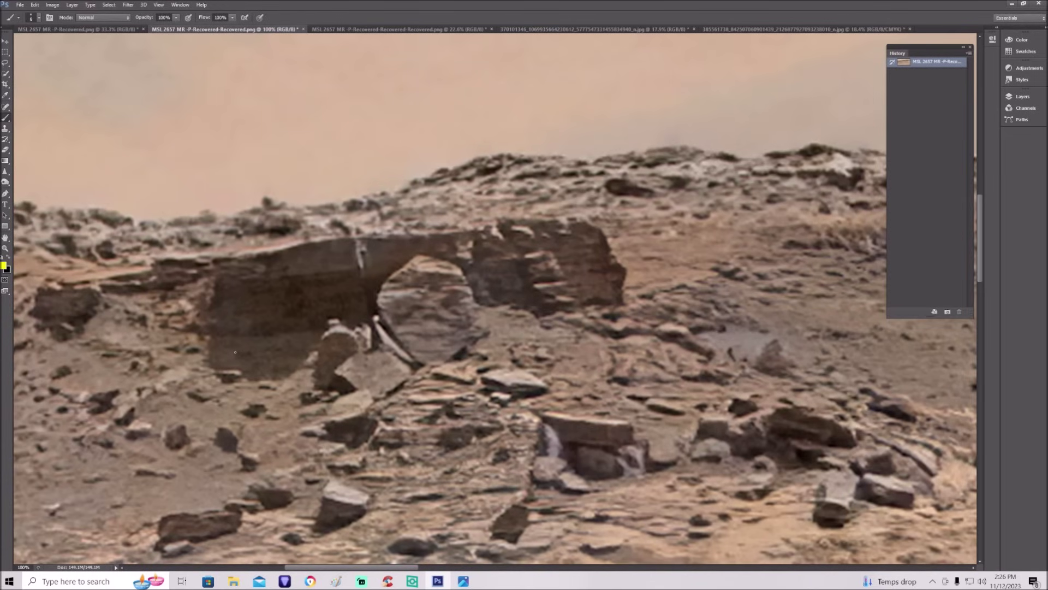
{"action": "left_click_drag", "start_coordinate": [236, 352], "coordinate": [252, 354]}
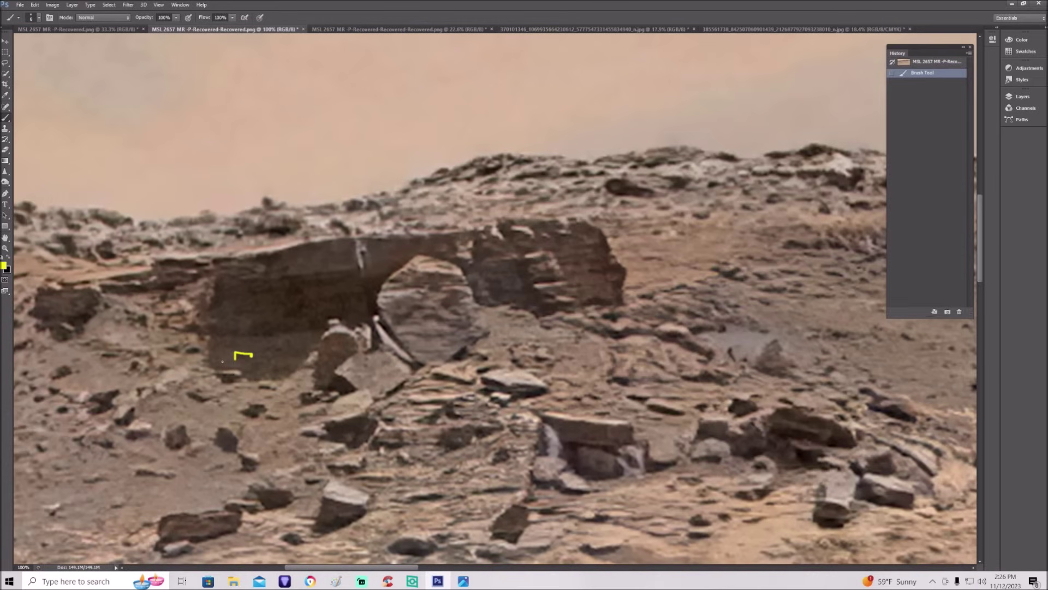
{"action": "mouse_move", "coordinate": [209, 363]}
{"action": "left_mouse_down"}
{"action": "mouse_move", "coordinate": [263, 355]}
{"action": "mouse_move", "coordinate": [291, 333]}
{"action": "mouse_move", "coordinate": [314, 350]}
{"action": "left_mouse_up"}
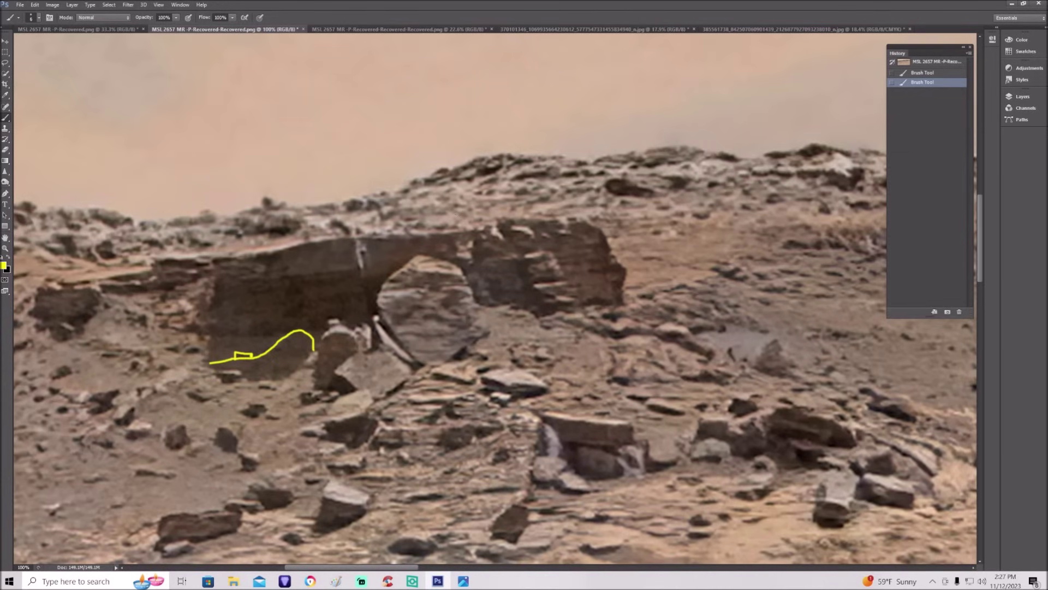
{"action": "key", "text": "ctrl+alt+z"}
{"action": "key", "text": "ctrl+alt+z"}
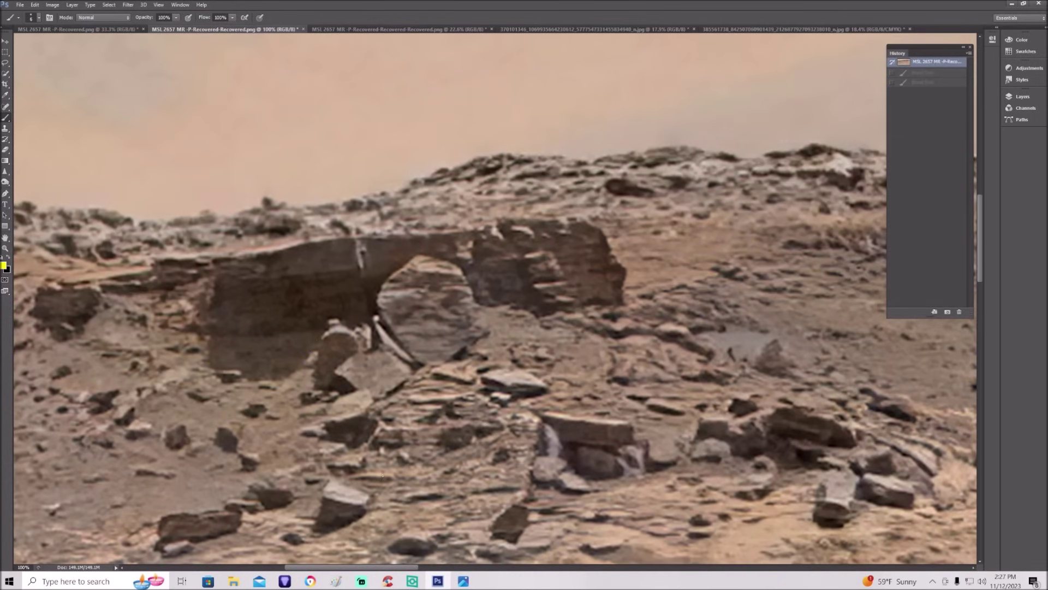
Mark the layered ground below the rounded boulder with a yellow X and trace its right and left edges with yellow lines.
{"action": "key", "text": "ctrl+shift+z"}
{"action": "key", "text": "ctrl+shift+z"}
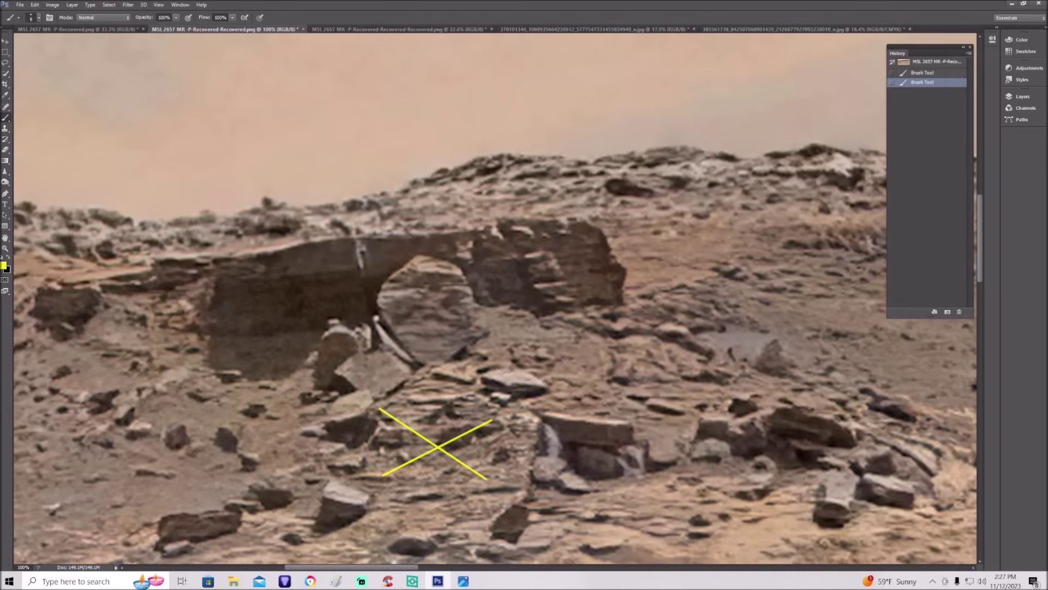
{"action": "mouse_move", "coordinate": [502, 407]}
{"action": "left_mouse_down"}
{"action": "mouse_move", "coordinate": [531, 413]}
{"action": "mouse_move", "coordinate": [536, 438]}
{"action": "mouse_move", "coordinate": [521, 501]}
{"action": "left_mouse_up"}
{"action": "left_click_drag", "start_coordinate": [503, 513], "coordinate": [488, 533]}
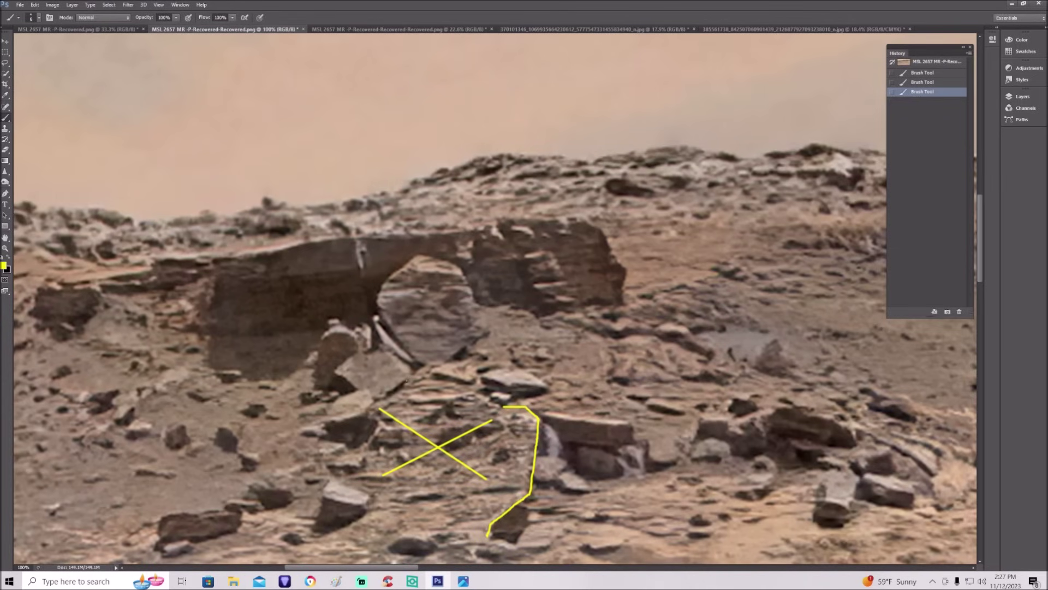
{"action": "left_click_drag", "start_coordinate": [376, 413], "coordinate": [424, 362]}
{"action": "left_click_drag", "start_coordinate": [375, 415], "coordinate": [358, 454]}
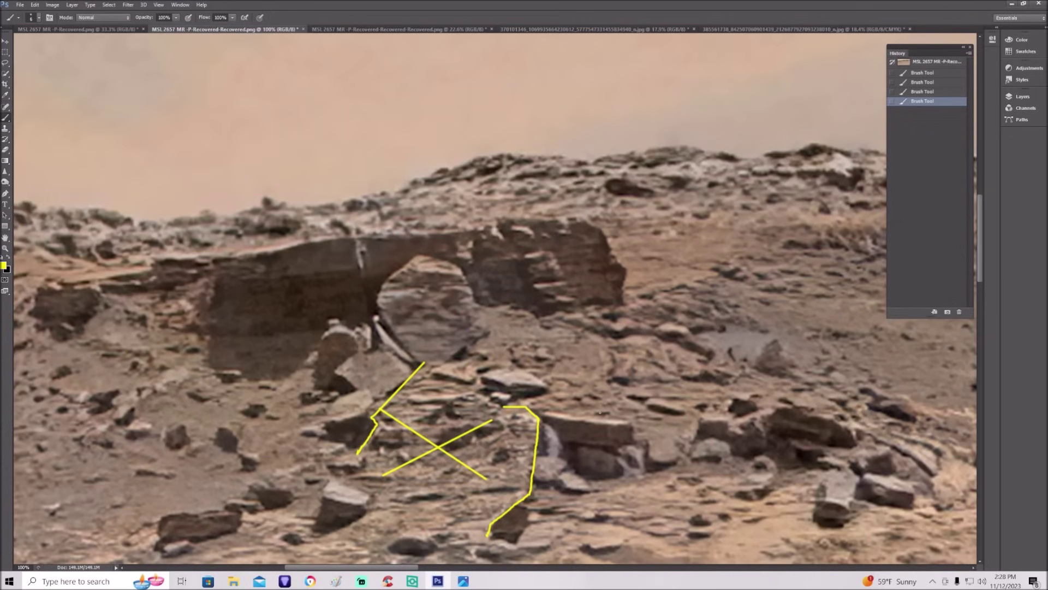
Paint a downward yellow arrow pointing at the flat-topped slab just right of the traced ground.
{"action": "left_click_drag", "start_coordinate": [600, 412], "coordinate": [610, 397]}
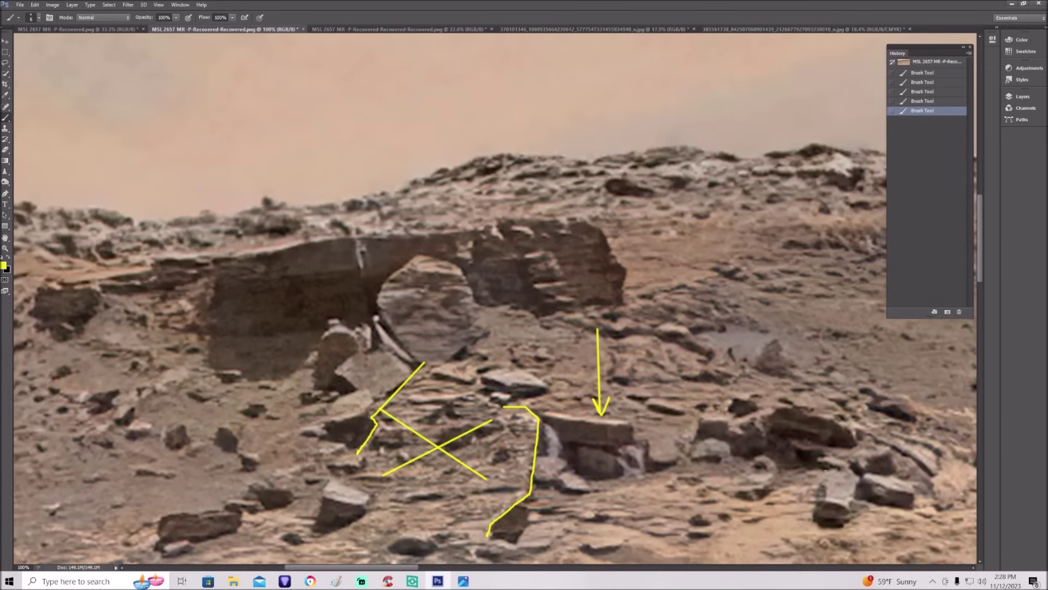
Circle the tilted grey block at the lower right of the left overhang's rubble with a yellow brush stroke.
{"action": "mouse_move", "coordinate": [826, 471]}
{"action": "left_mouse_down"}
{"action": "mouse_move", "coordinate": [792, 482]}
{"action": "mouse_move", "coordinate": [773, 511]}
{"action": "mouse_move", "coordinate": [831, 547]}
{"action": "mouse_move", "coordinate": [889, 496]}
{"action": "mouse_move", "coordinate": [833, 479]}
{"action": "left_mouse_up"}
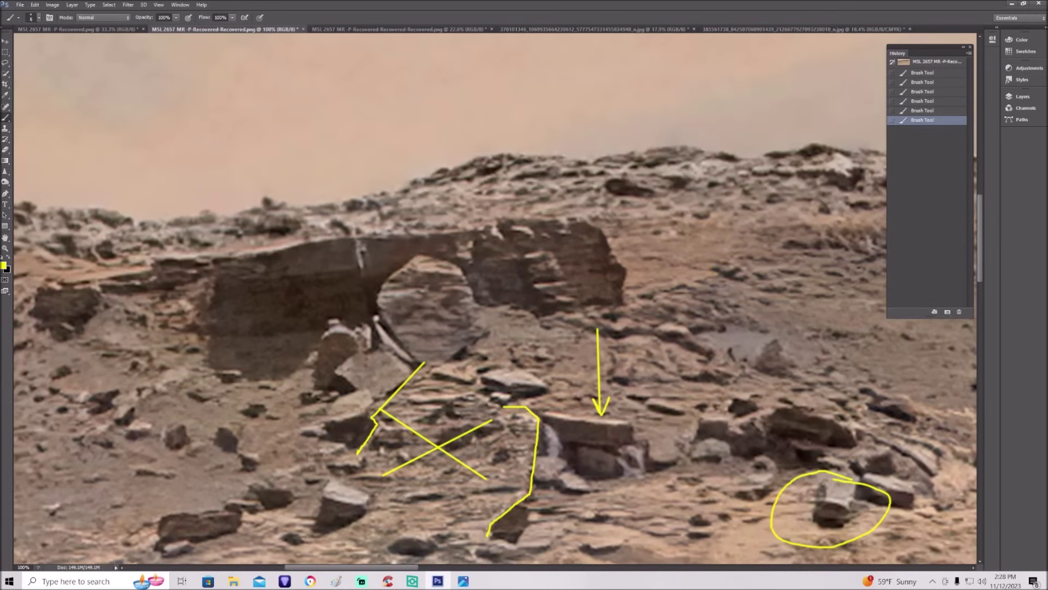
Circle the gap above the oval stone under the second overhang and trace the angular ledge to its right in yellow.
{"action": "scroll", "coordinate": [495, 300], "scroll_direction": "right", "scroll_amount": 10}
{"action": "scroll", "coordinate": [496, 301], "scroll_direction": "left", "scroll_amount": 2}
{"action": "scroll", "coordinate": [495, 300], "scroll_direction": "up", "scroll_amount": 1}
{"action": "scroll", "coordinate": [496, 301], "scroll_direction": "up", "scroll_amount": 5}
{"action": "left_click_drag", "start_coordinate": [546, 321], "coordinate": [547, 322]}
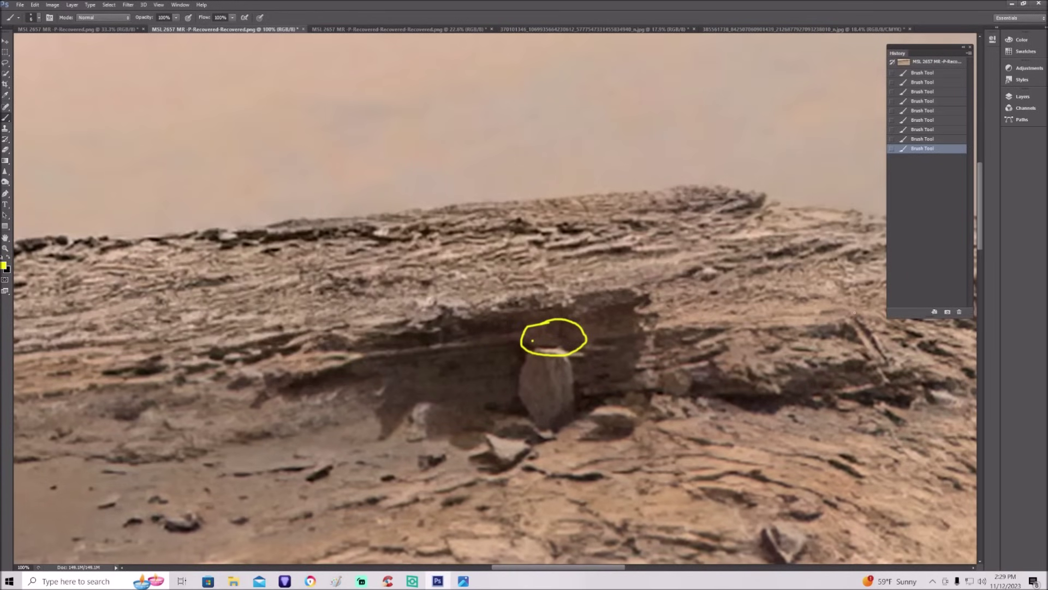
{"action": "mouse_move", "coordinate": [683, 326]}
{"action": "left_mouse_down"}
{"action": "mouse_move", "coordinate": [854, 313]}
{"action": "mouse_move", "coordinate": [896, 385]}
{"action": "left_mouse_up"}
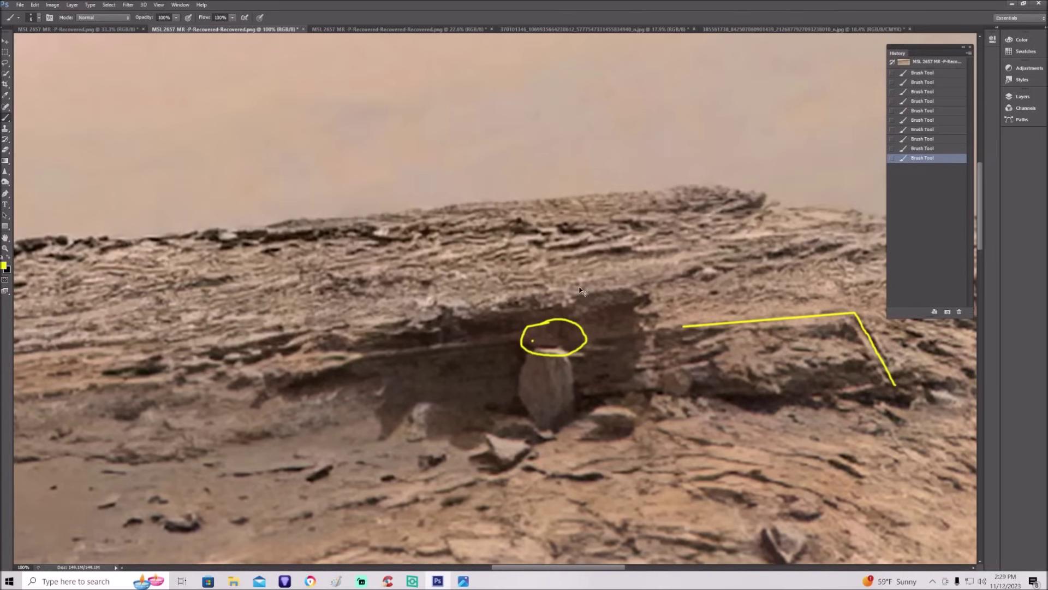
Switch to the MSL 2657 MR -P-Recovered-Recovered-Recovered.png image, brush a straight yellow line across its sky and enlarge its left overhang to 33.33%.
{"action": "scroll", "coordinate": [582, 292], "scroll_direction": "down", "scroll_amount": 8}
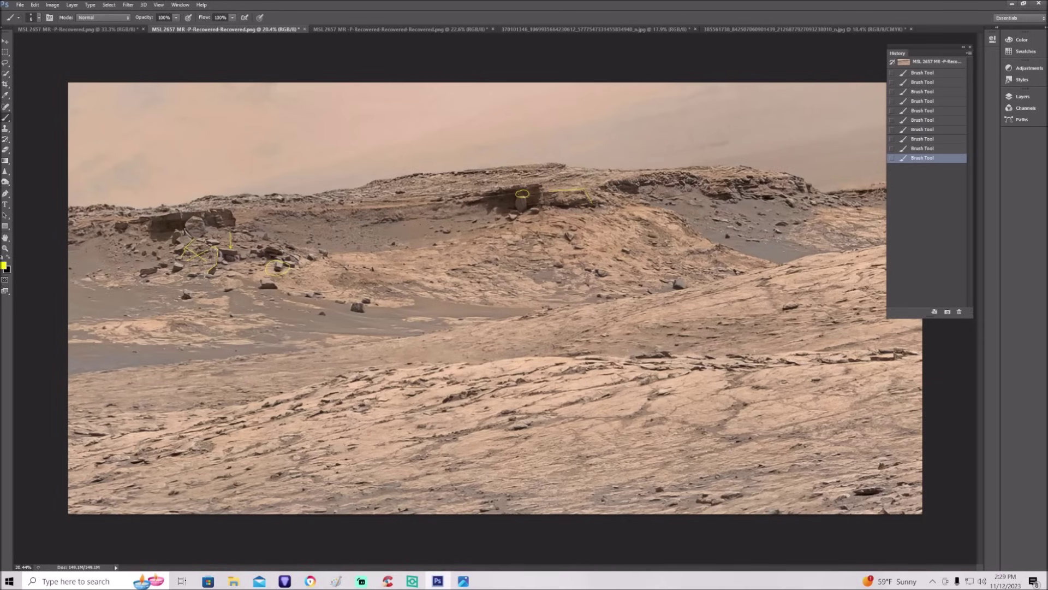
{"action": "left_click", "coordinate": [437, 29]}
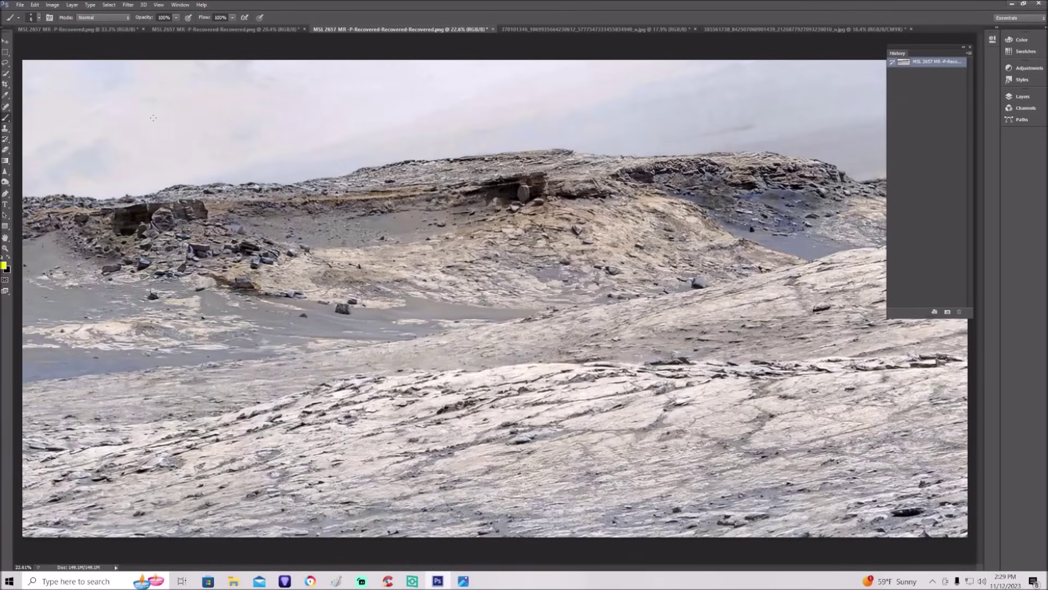
{"action": "left_click", "coordinate": [153, 117], "text": "shift"}
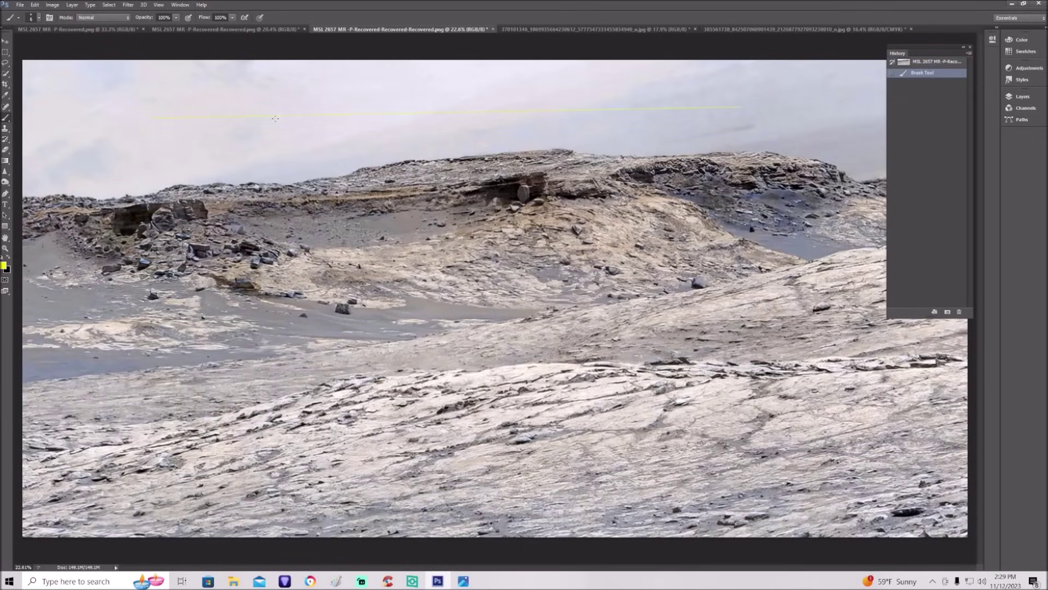
{"action": "key", "text": "ctrl+plus"}
{"action": "key", "text": "ctrl+plus"}
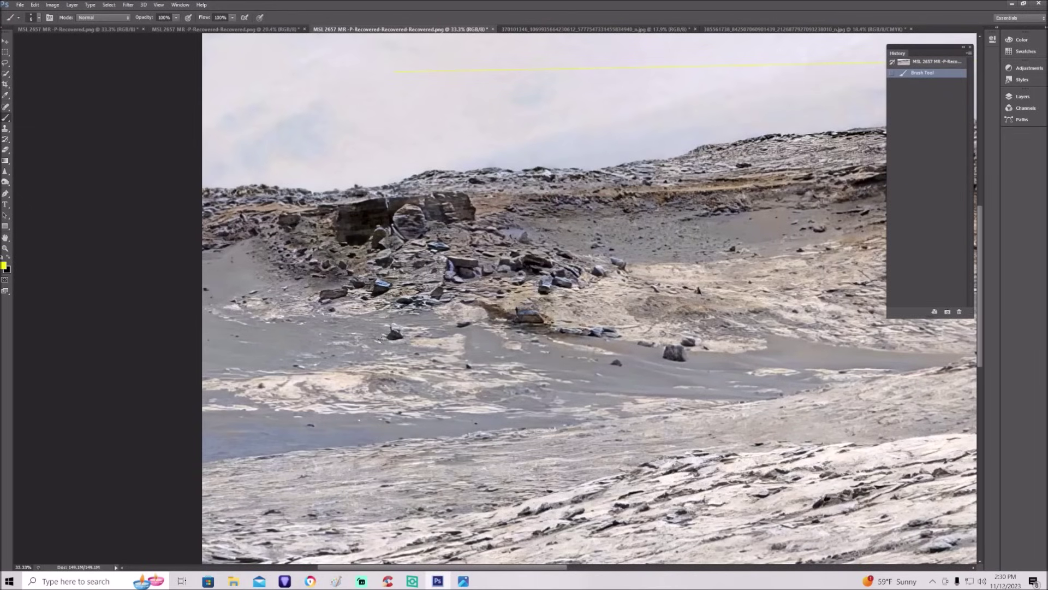
{"action": "scroll", "coordinate": [590, 328], "scroll_direction": "up", "scroll_amount": 1}
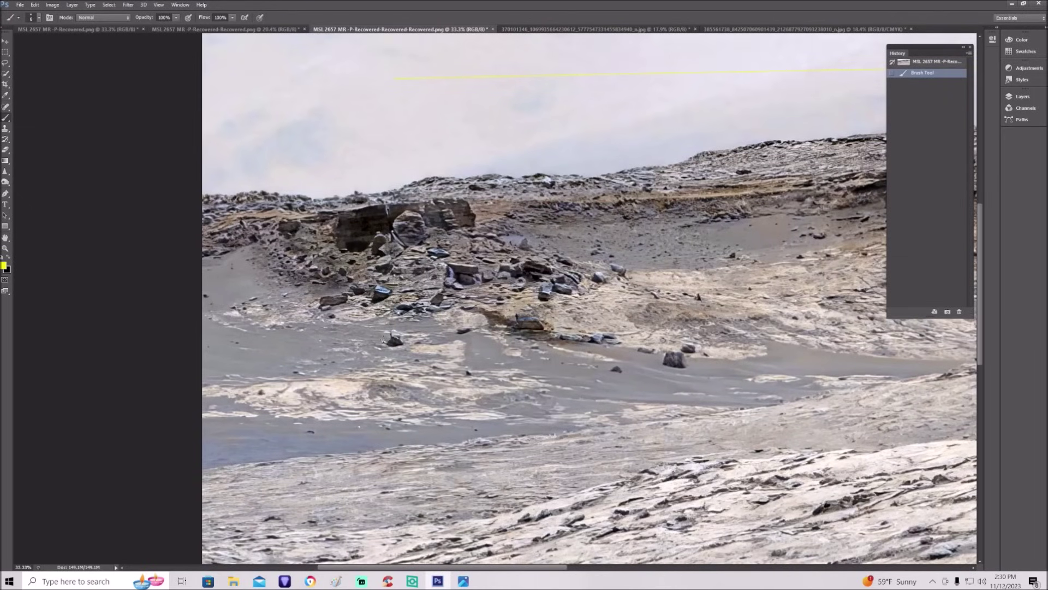
{"action": "scroll", "coordinate": [382, 340], "scroll_direction": "up", "scroll_amount": 4}
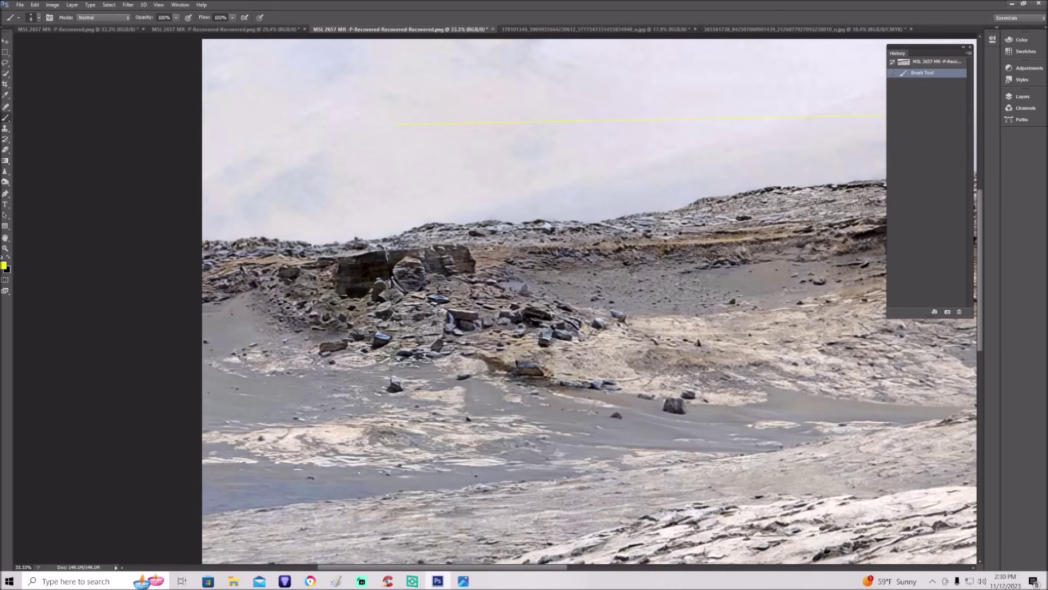
{"action": "left_click_drag", "start_coordinate": [389, 567], "coordinate": [367, 569]}
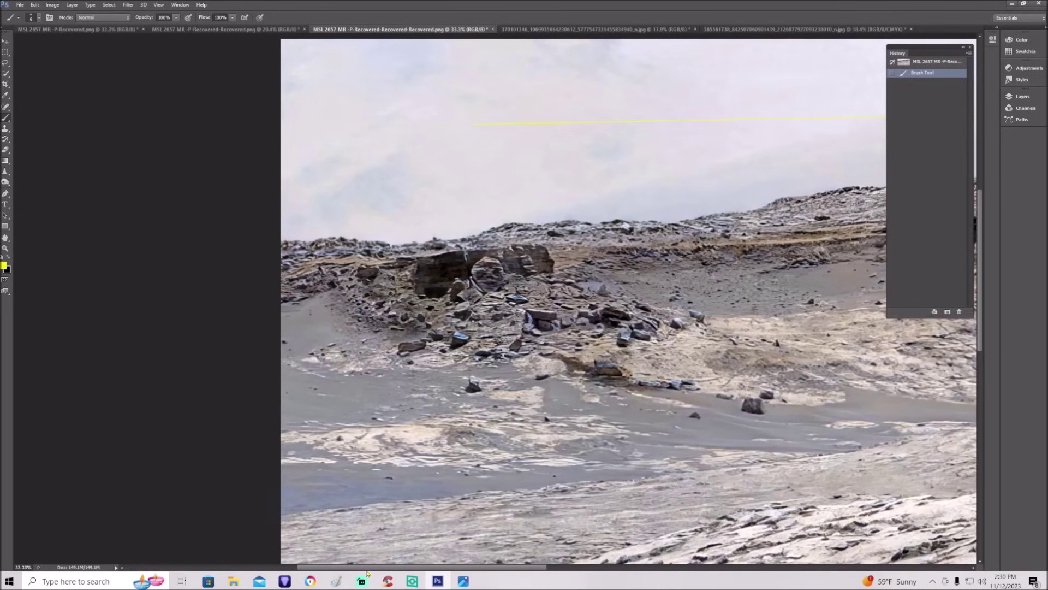
Return to the MSL 2657 MR -P-Recovered-Recovered.png image and trace the uneven shapes at the base of the left overhang's shadow in yellow.
{"action": "left_click", "coordinate": [280, 30]}
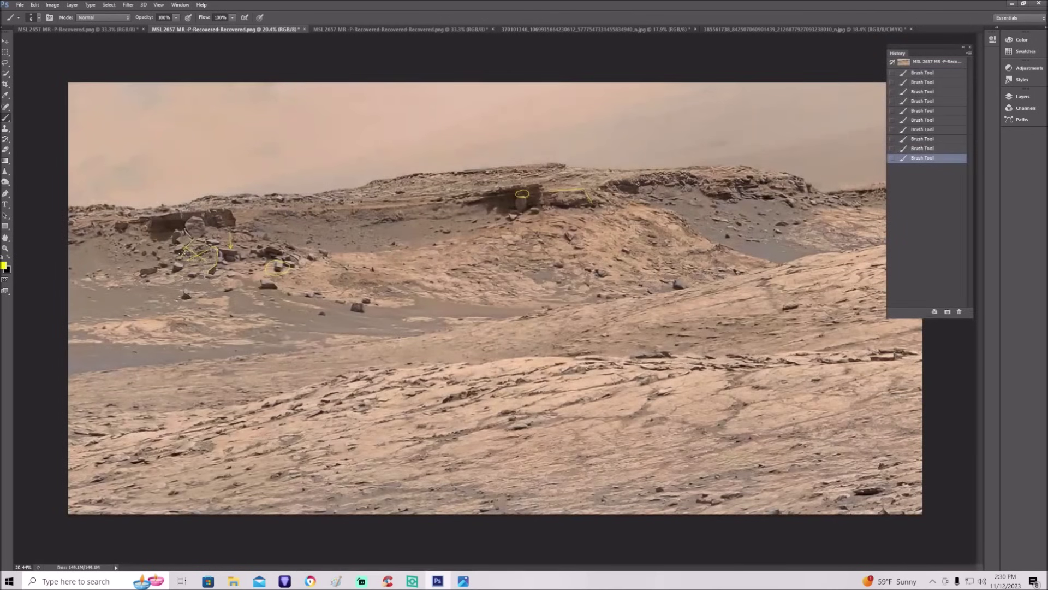
{"action": "scroll", "coordinate": [182, 249], "scroll_direction": "up", "scroll_amount": 5}
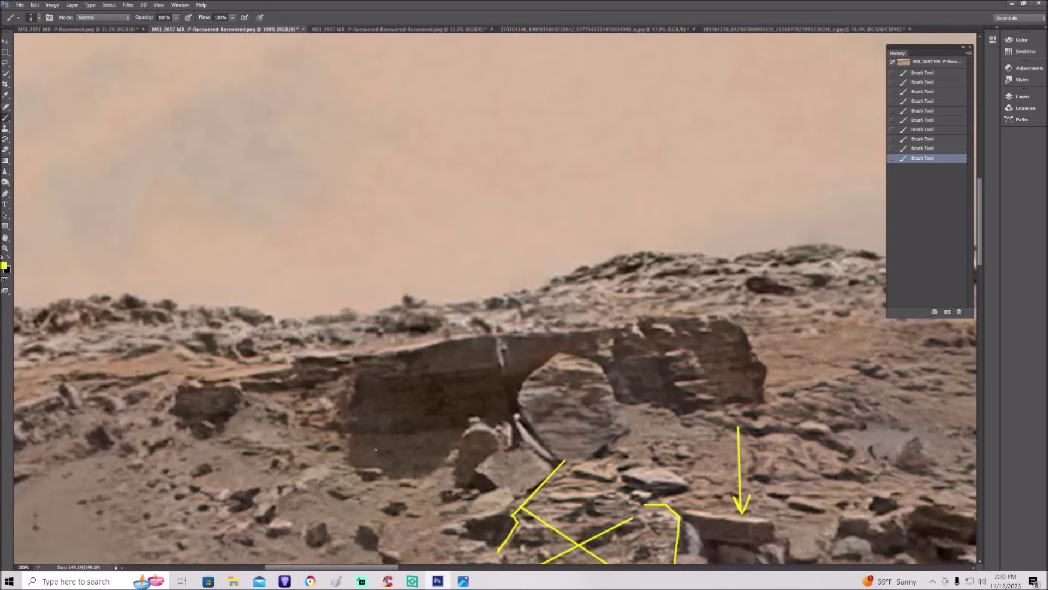
{"action": "left_click_drag", "start_coordinate": [375, 453], "coordinate": [388, 450]}
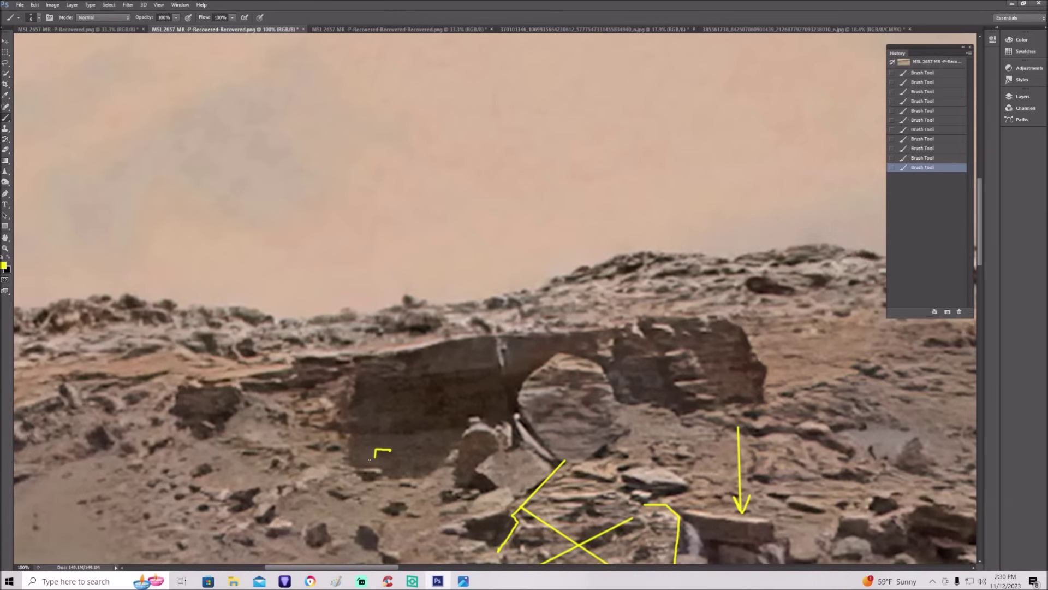
{"action": "mouse_move", "coordinate": [370, 459]}
{"action": "left_mouse_down"}
{"action": "mouse_move", "coordinate": [355, 461]}
{"action": "mouse_move", "coordinate": [434, 430]}
{"action": "mouse_move", "coordinate": [455, 456]}
{"action": "mouse_move", "coordinate": [446, 475]}
{"action": "left_mouse_up"}
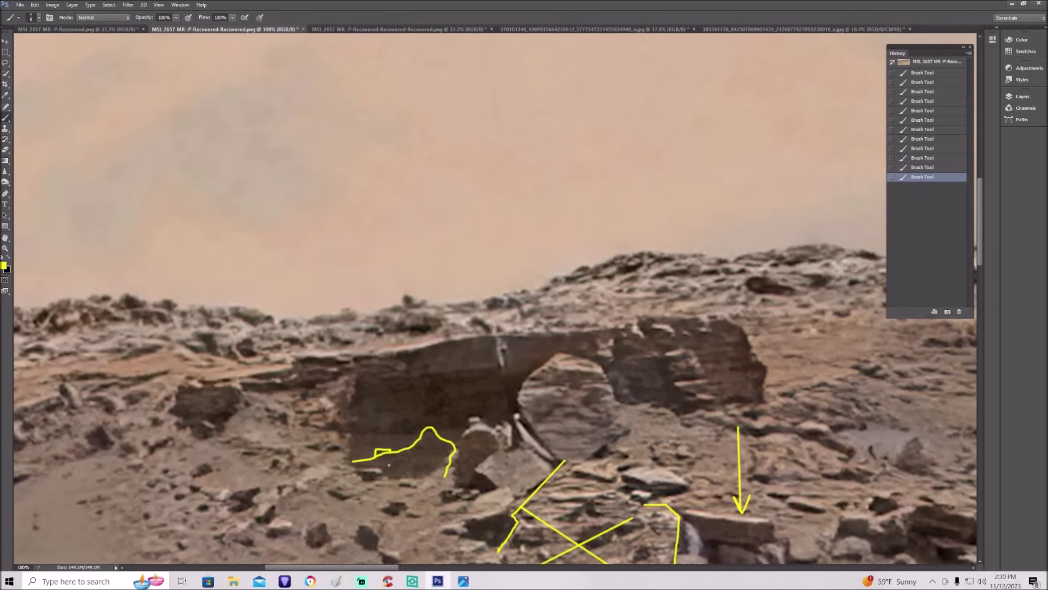
{"action": "mouse_move", "coordinate": [392, 465]}
{"action": "left_mouse_down"}
{"action": "mouse_move", "coordinate": [382, 453]}
{"action": "mouse_move", "coordinate": [432, 443]}
{"action": "mouse_move", "coordinate": [445, 462]}
{"action": "left_mouse_up"}
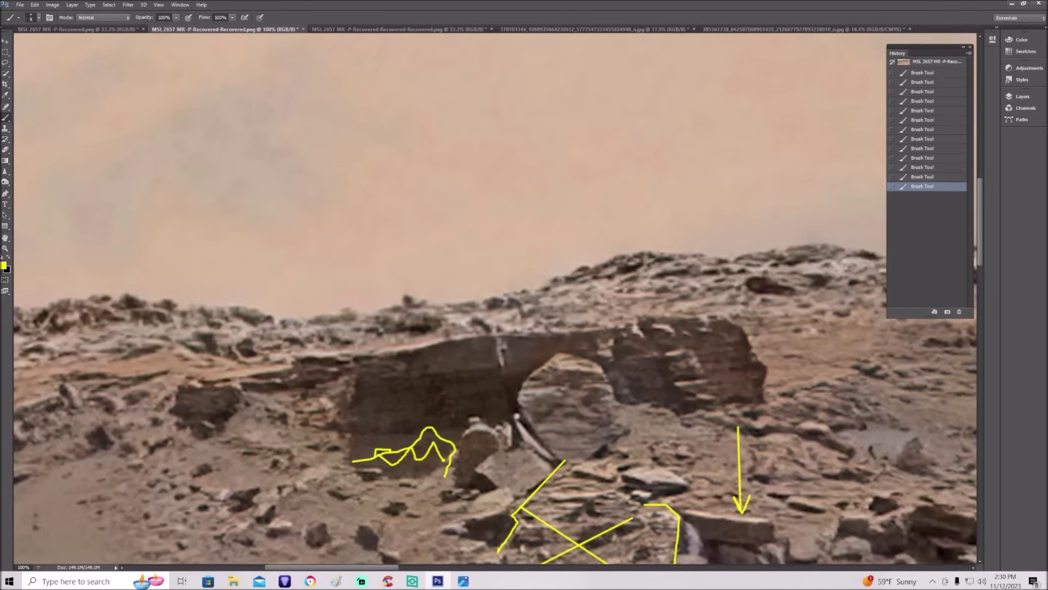
In the MSL 2657 MR -P-Recovered-Recovered-Recovered.png image, outline the upper edge of the dark opening at the left overhang's base in yellow.
{"action": "left_click", "coordinate": [384, 30]}
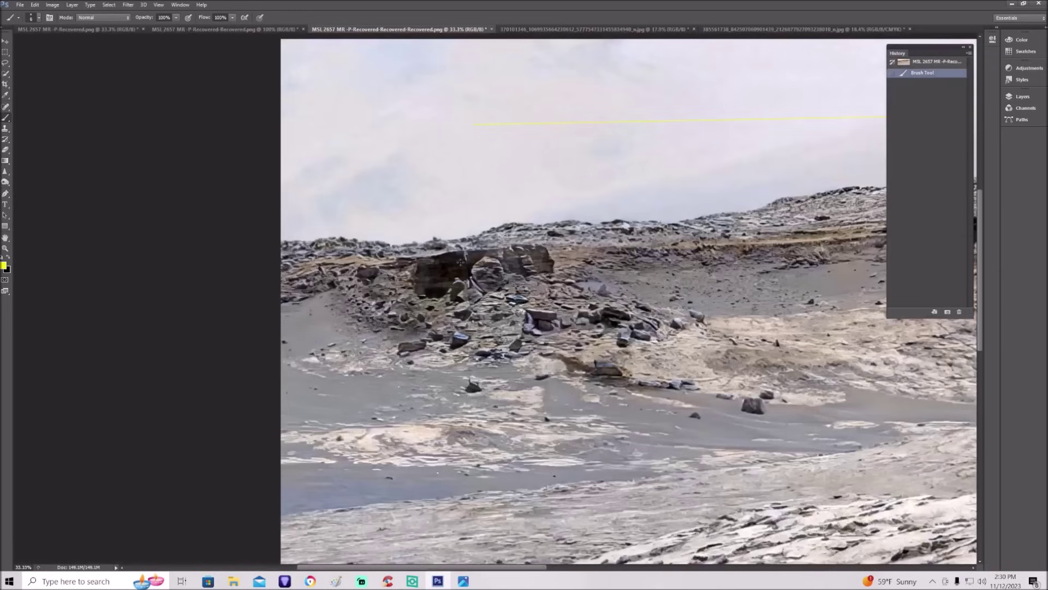
{"action": "key", "text": "z"}
{"action": "left_click_drag", "start_coordinate": [442, 284], "coordinate": [617, 366]}
{"action": "scroll", "coordinate": [617, 365], "scroll_direction": "up", "scroll_amount": 2}
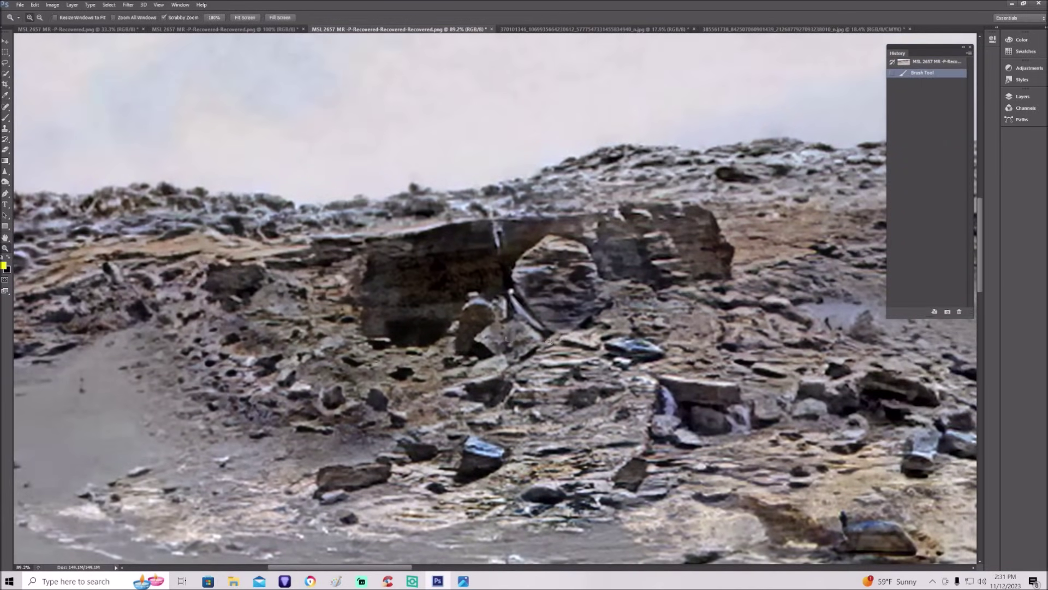
{"action": "left_click", "coordinate": [5, 118]}
{"action": "mouse_move", "coordinate": [385, 334]}
{"action": "left_mouse_down"}
{"action": "mouse_move", "coordinate": [386, 321]}
{"action": "mouse_move", "coordinate": [451, 320]}
{"action": "left_mouse_up"}
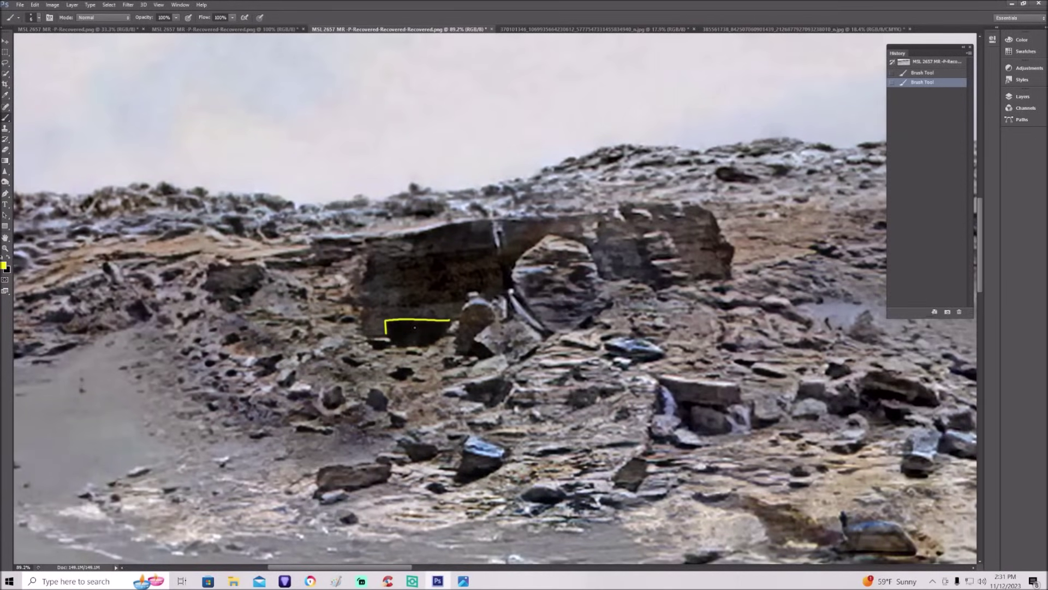
In the MSL 2657 MR -P-Recovered-Recovered.png image, trace the left overhang's shadow boundary and paint an arrow at the recess beside the second overhang's oval stone.
{"action": "left_click", "coordinate": [263, 30]}
{"action": "mouse_move", "coordinate": [352, 377]}
{"action": "left_mouse_down"}
{"action": "mouse_move", "coordinate": [347, 437]}
{"action": "mouse_move", "coordinate": [363, 454]}
{"action": "mouse_move", "coordinate": [419, 455]}
{"action": "mouse_move", "coordinate": [472, 408]}
{"action": "left_mouse_up"}
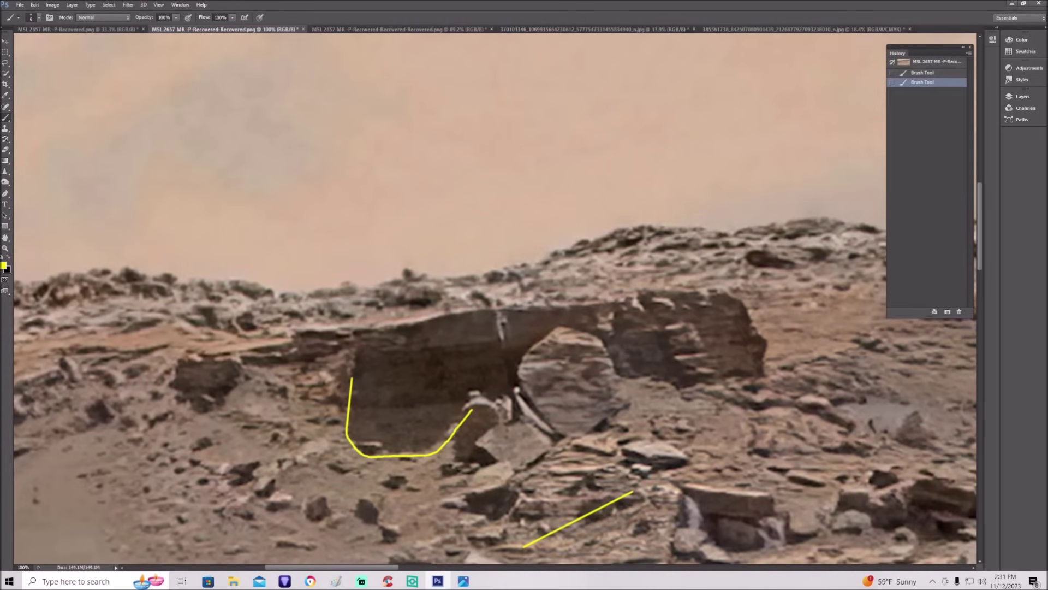
{"action": "left_click_drag", "start_coordinate": [390, 571], "coordinate": [598, 569]}
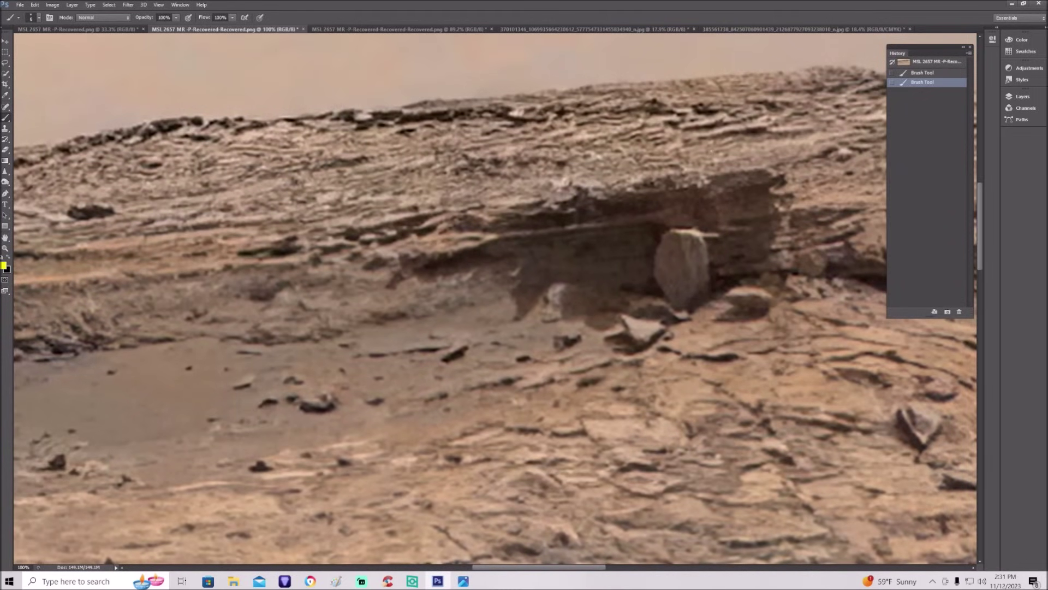
{"action": "mouse_move", "coordinate": [807, 40]}
{"action": "left_mouse_down"}
{"action": "mouse_move", "coordinate": [635, 240]}
{"action": "mouse_move", "coordinate": [683, 224]}
{"action": "left_mouse_up"}
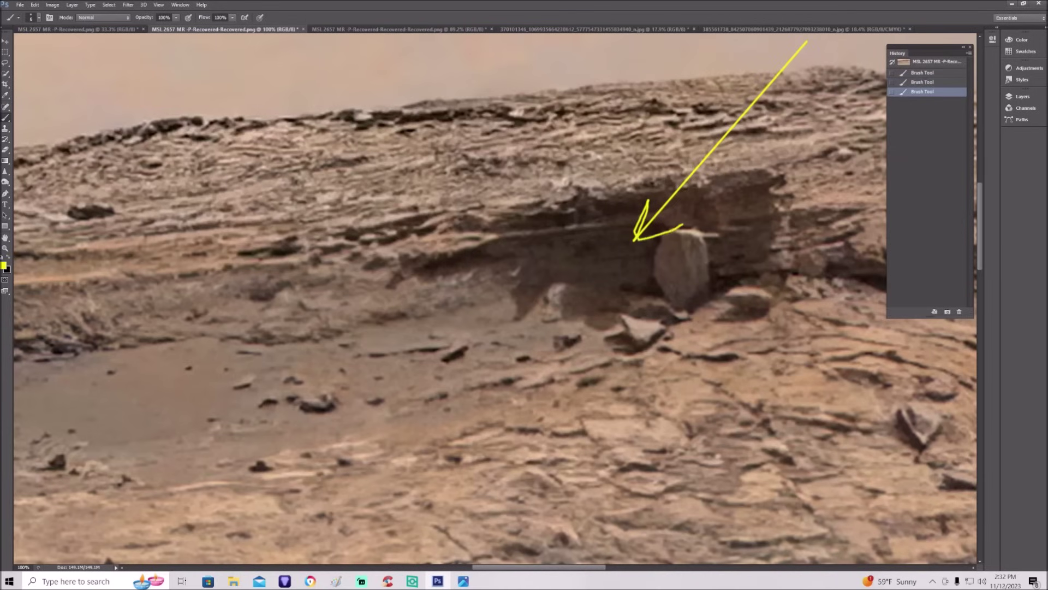
Switch to the MSL 2657 MR -P-Recovered-Recovered-Recovered.png image and circle the rubble slope and the bluish rock below the left overhang in yellow.
{"action": "scroll", "coordinate": [682, 224], "scroll_direction": "down", "scroll_amount": 1}
{"action": "scroll", "coordinate": [682, 224], "scroll_direction": "down", "scroll_amount": 1}
{"action": "left_click_drag", "start_coordinate": [582, 571], "coordinate": [431, 570]}
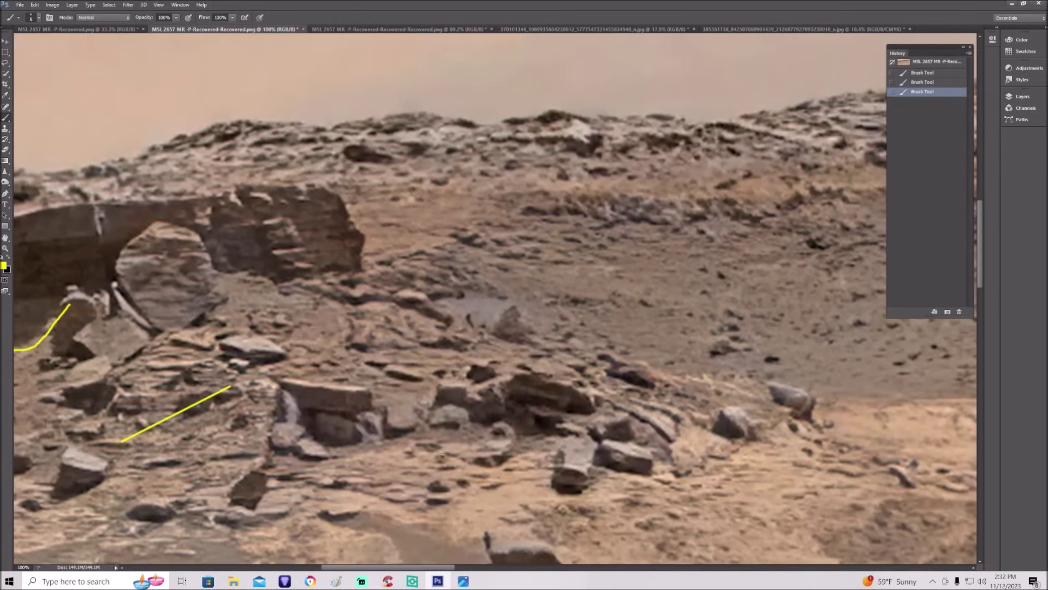
{"action": "left_click_drag", "start_coordinate": [430, 570], "coordinate": [387, 570]}
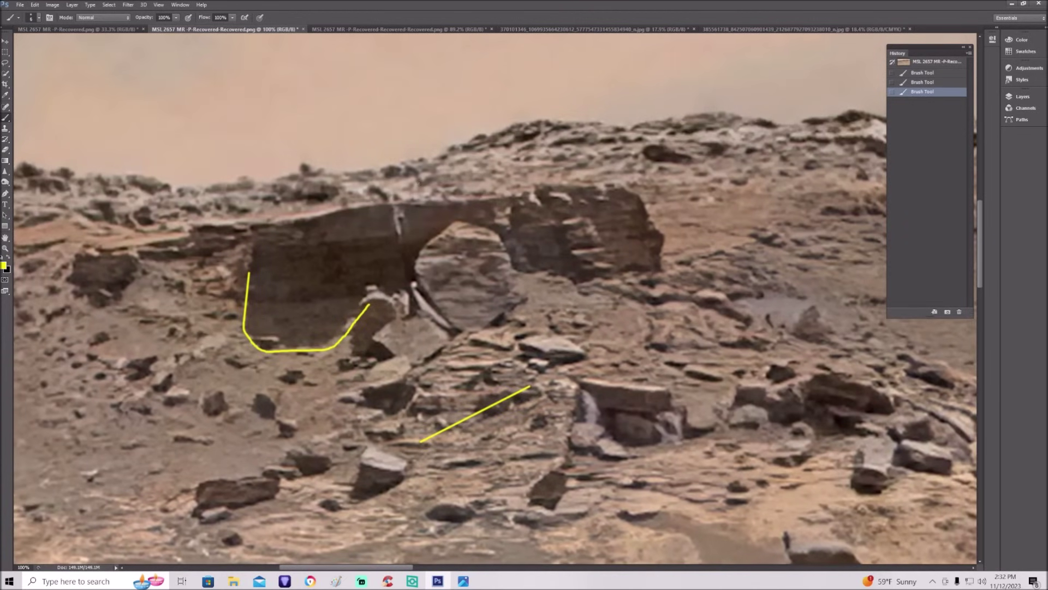
{"action": "left_click", "coordinate": [445, 30]}
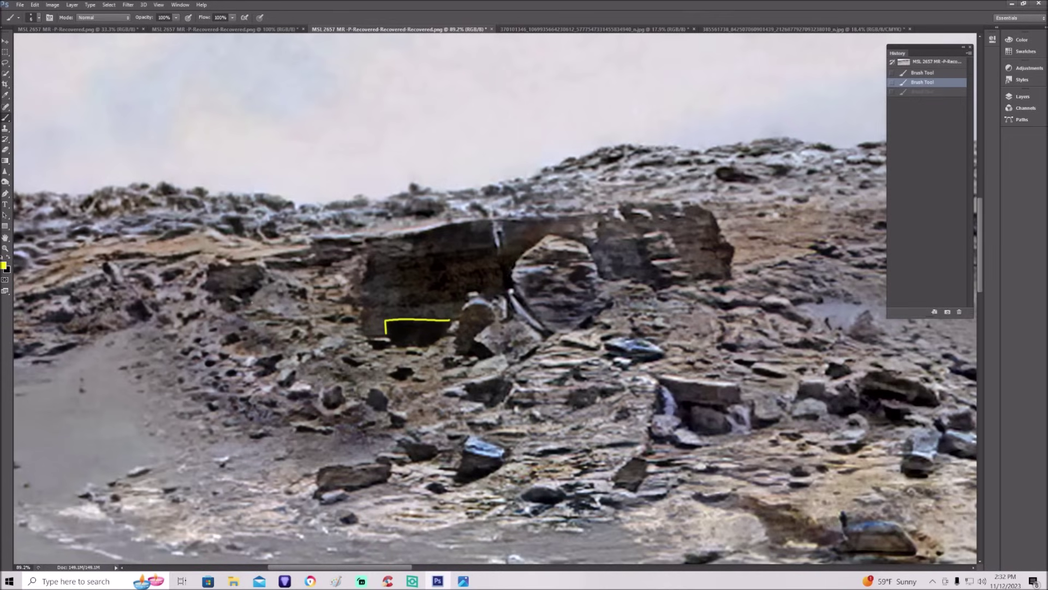
{"action": "mouse_move", "coordinate": [319, 339]}
{"action": "left_mouse_down"}
{"action": "mouse_move", "coordinate": [231, 300]}
{"action": "mouse_move", "coordinate": [193, 345]}
{"action": "mouse_move", "coordinate": [253, 404]}
{"action": "mouse_move", "coordinate": [308, 431]}
{"action": "mouse_move", "coordinate": [375, 411]}
{"action": "mouse_move", "coordinate": [317, 340]}
{"action": "mouse_move", "coordinate": [343, 362]}
{"action": "mouse_move", "coordinate": [309, 404]}
{"action": "mouse_move", "coordinate": [334, 430]}
{"action": "mouse_move", "coordinate": [374, 425]}
{"action": "left_mouse_up"}
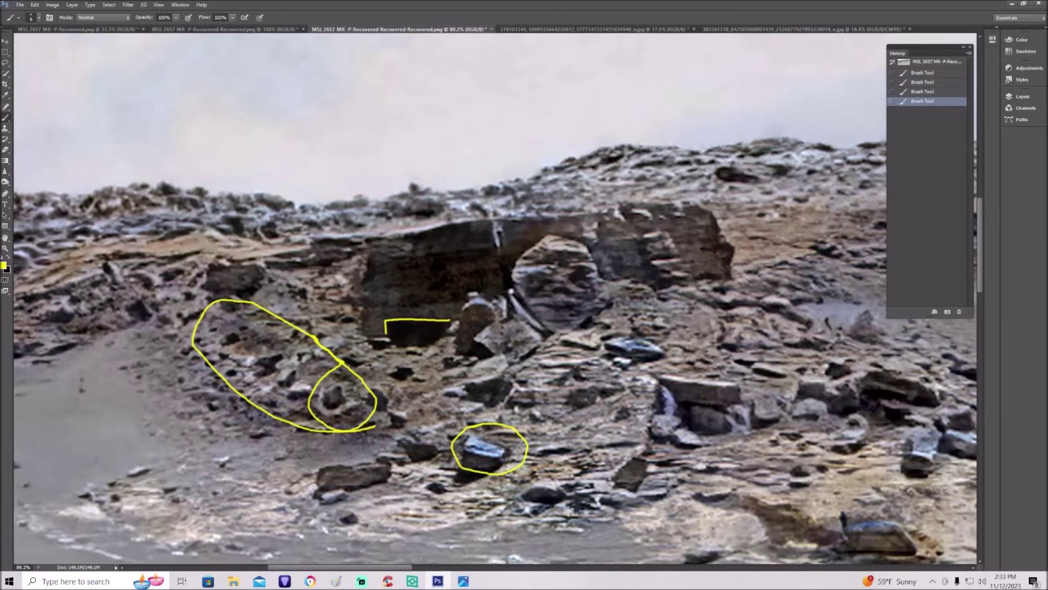
Mark the flat bluish rock below the rubble with a yellow downward arrow and circle, and roll the history back to the first brush stroke.
{"action": "left_click_drag", "start_coordinate": [406, 571], "coordinate": [419, 571]}
{"action": "scroll", "coordinate": [446, 568], "scroll_direction": "right", "scroll_amount": 2}
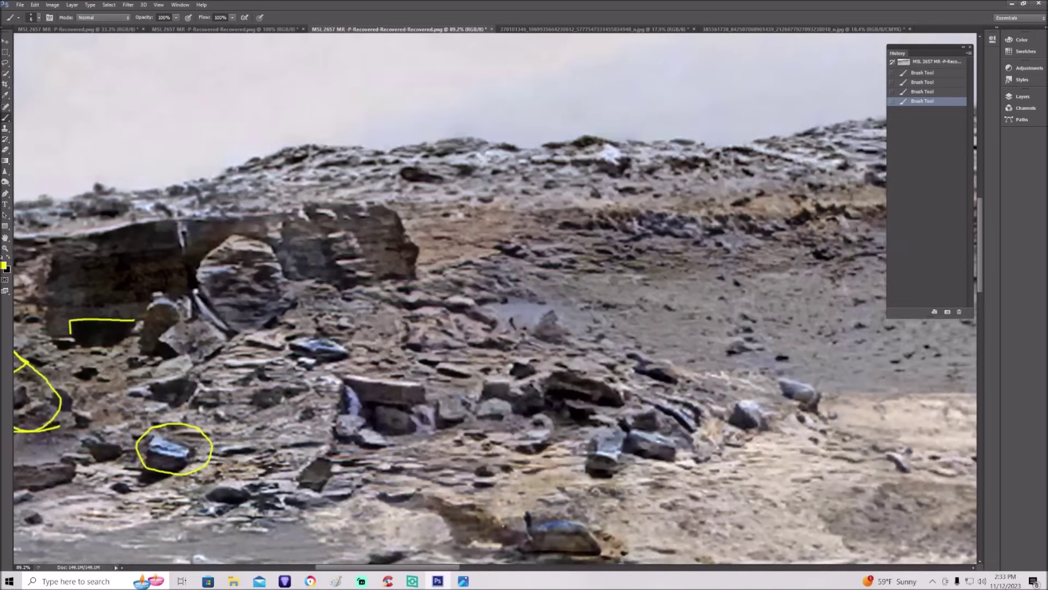
{"action": "scroll", "coordinate": [447, 567], "scroll_direction": "down", "scroll_amount": 4}
{"action": "scroll", "coordinate": [496, 299], "scroll_direction": "down", "scroll_amount": 1}
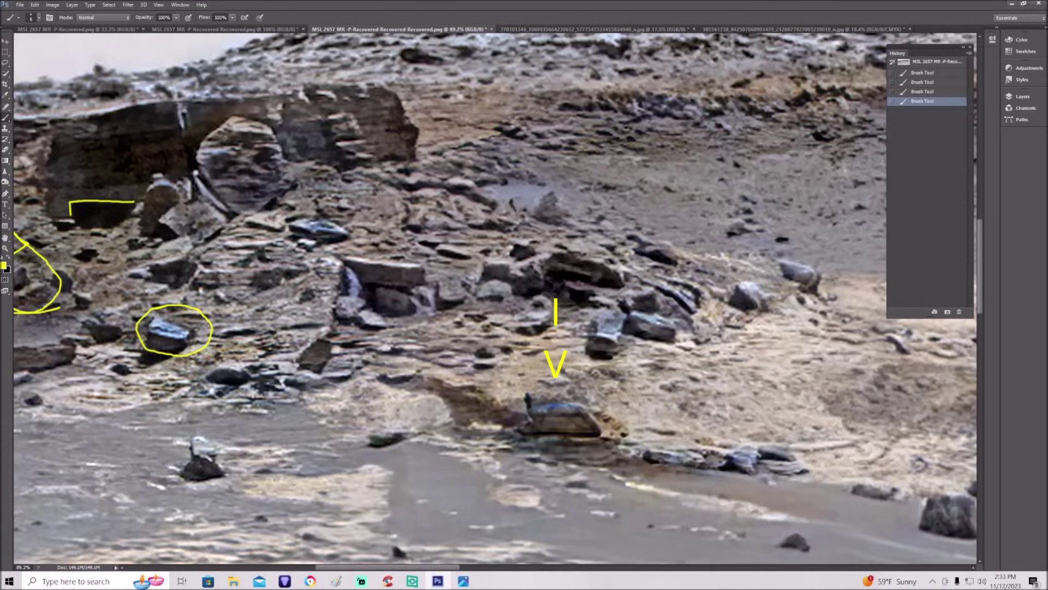
{"action": "mouse_move", "coordinate": [557, 375]}
{"action": "left_mouse_down"}
{"action": "mouse_move", "coordinate": [519, 392]}
{"action": "mouse_move", "coordinate": [491, 435]}
{"action": "mouse_move", "coordinate": [514, 454]}
{"action": "mouse_move", "coordinate": [558, 462]}
{"action": "mouse_move", "coordinate": [614, 438]}
{"action": "mouse_move", "coordinate": [620, 397]}
{"action": "mouse_move", "coordinate": [562, 373]}
{"action": "left_mouse_up"}
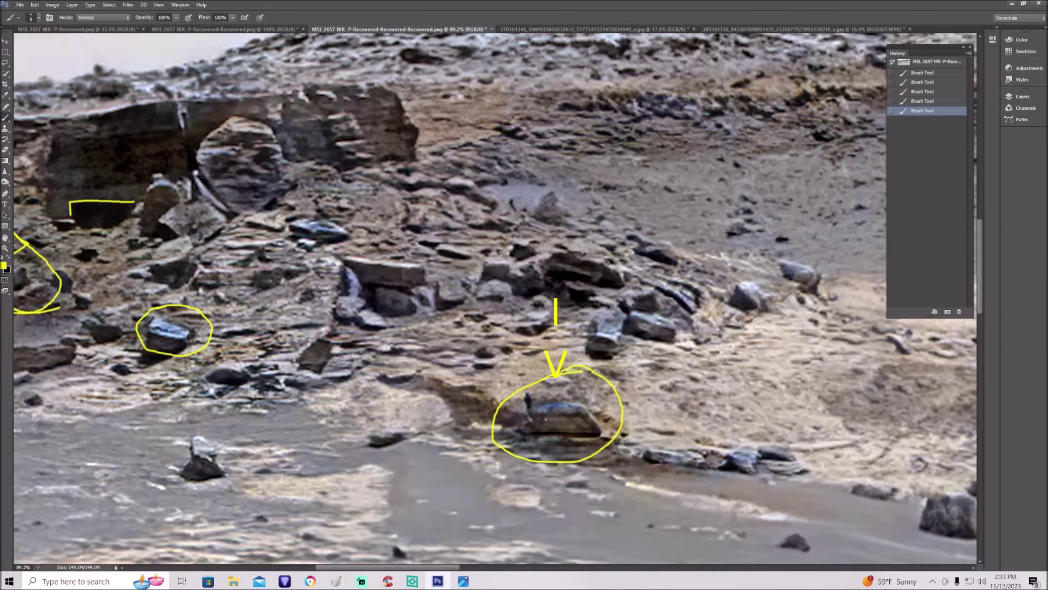
{"action": "mouse_move", "coordinate": [573, 414]}
{"action": "left_mouse_down"}
{"action": "mouse_move", "coordinate": [581, 408]}
{"action": "mouse_move", "coordinate": [514, 429]}
{"action": "mouse_move", "coordinate": [598, 438]}
{"action": "mouse_move", "coordinate": [587, 408]}
{"action": "left_mouse_up"}
{"action": "left_click", "coordinate": [923, 73]}
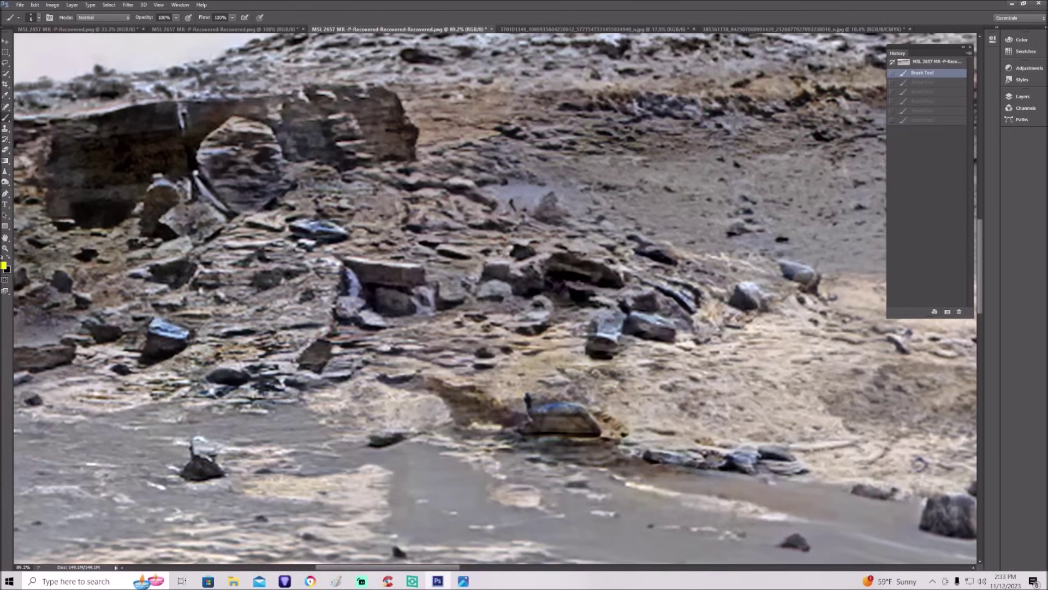
In the MSL 2657 MR -P-Recovered-Recovered.png image, frame the flat rock below the rubble at 200% and outline its dark face with a yellow quadrilateral.
{"action": "left_click", "coordinate": [225, 28]}
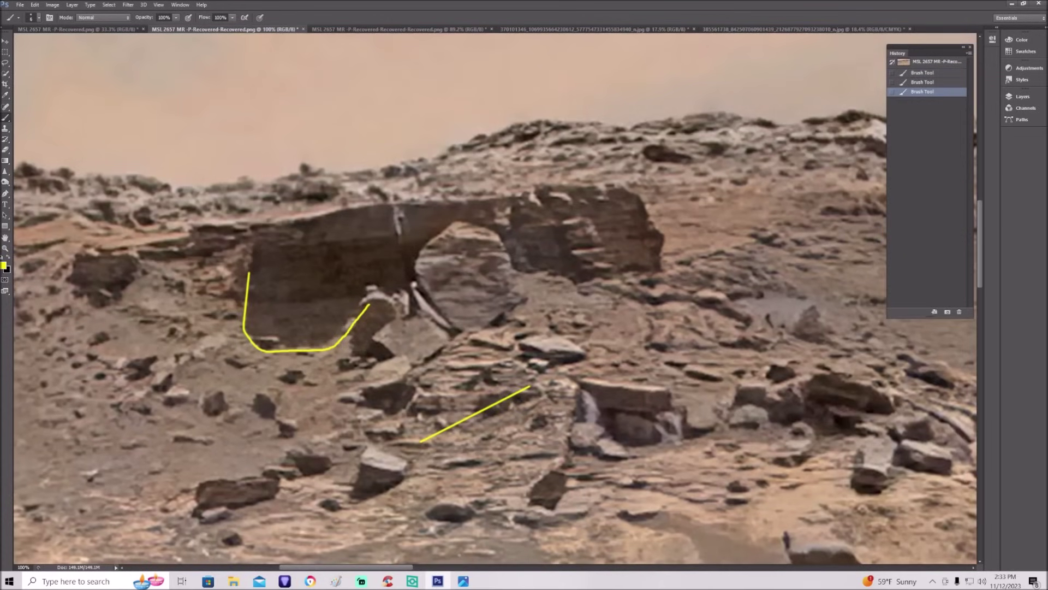
{"action": "left_click_drag", "start_coordinate": [346, 566], "coordinate": [406, 566]}
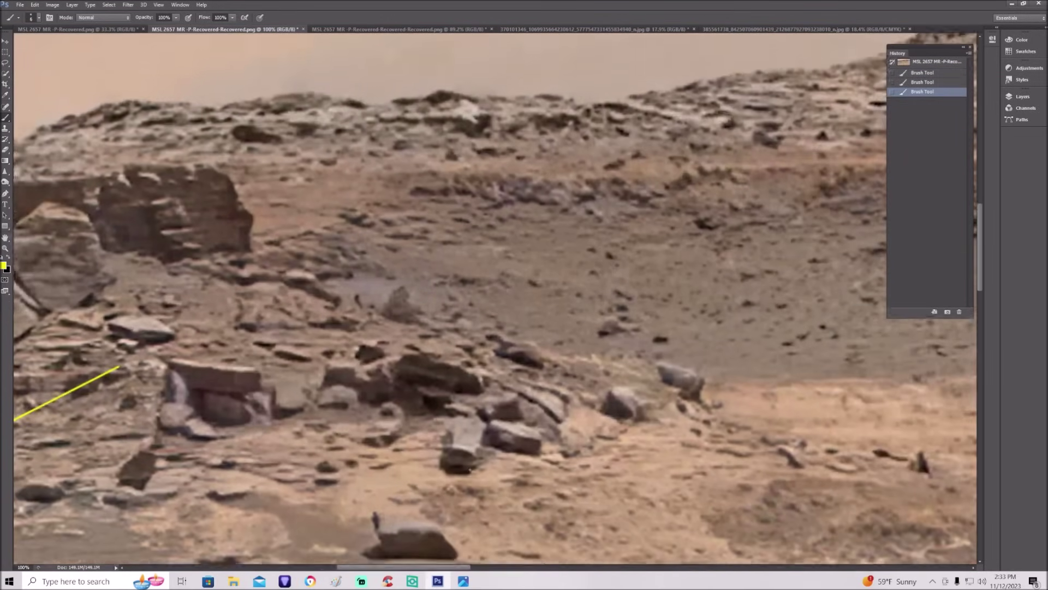
{"action": "scroll", "coordinate": [491, 300], "scroll_direction": "down", "scroll_amount": 2}
{"action": "scroll", "coordinate": [491, 300], "scroll_direction": "down", "scroll_amount": 2}
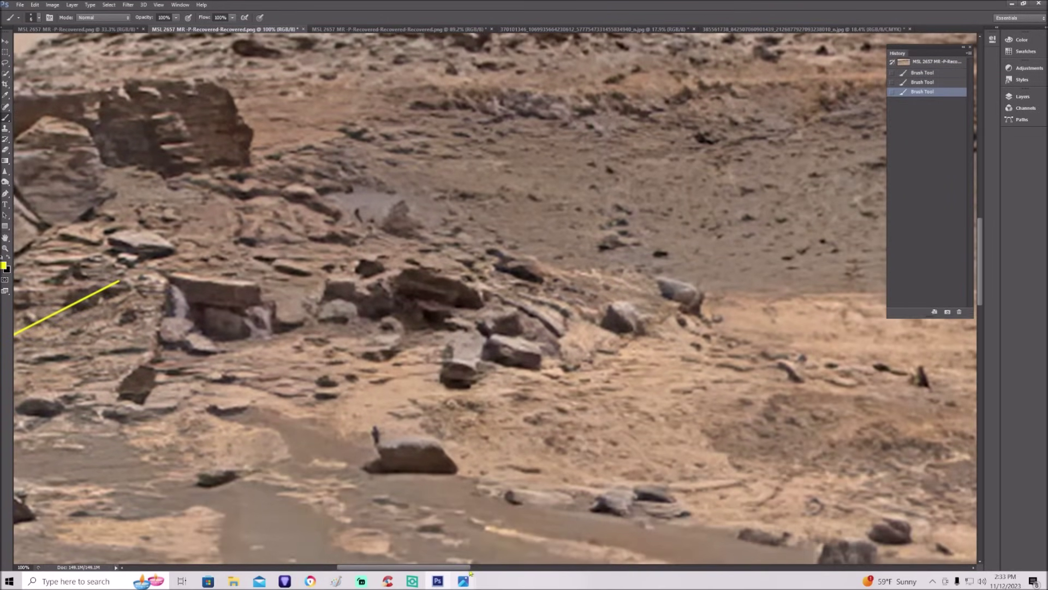
{"action": "scroll", "coordinate": [491, 301], "scroll_direction": "left", "scroll_amount": 4}
{"action": "scroll", "coordinate": [491, 301], "scroll_direction": "down", "scroll_amount": 1}
{"action": "scroll", "coordinate": [638, 484], "scroll_direction": "down", "scroll_amount": 3}
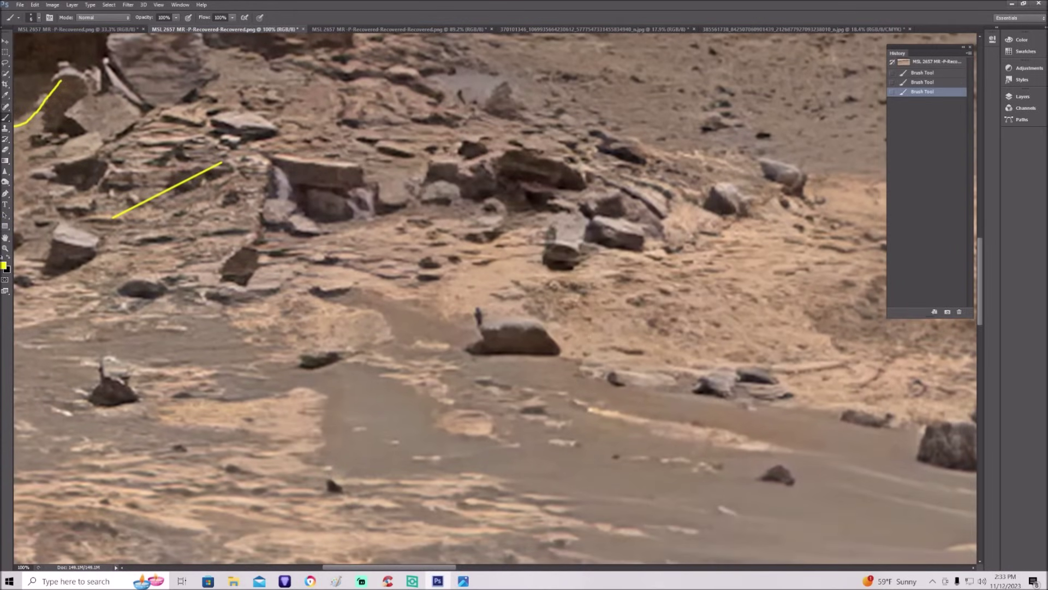
{"action": "key", "text": "ctrl+plus"}
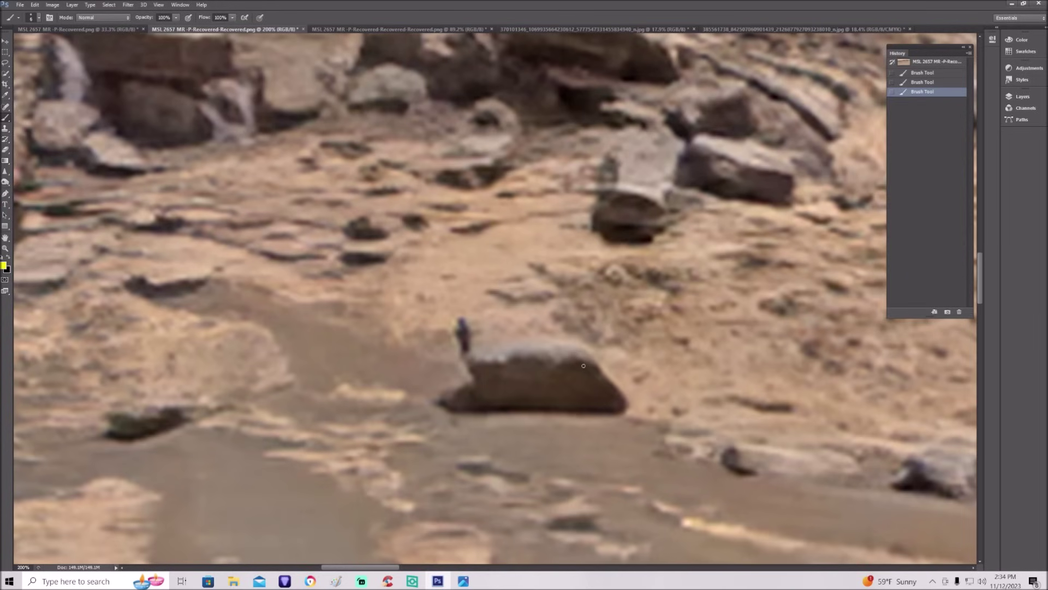
{"action": "mouse_move", "coordinate": [580, 365]}
{"action": "left_mouse_down"}
{"action": "mouse_move", "coordinate": [616, 399]}
{"action": "mouse_move", "coordinate": [469, 400]}
{"action": "mouse_move", "coordinate": [486, 365]}
{"action": "mouse_move", "coordinate": [578, 370]}
{"action": "left_mouse_up"}
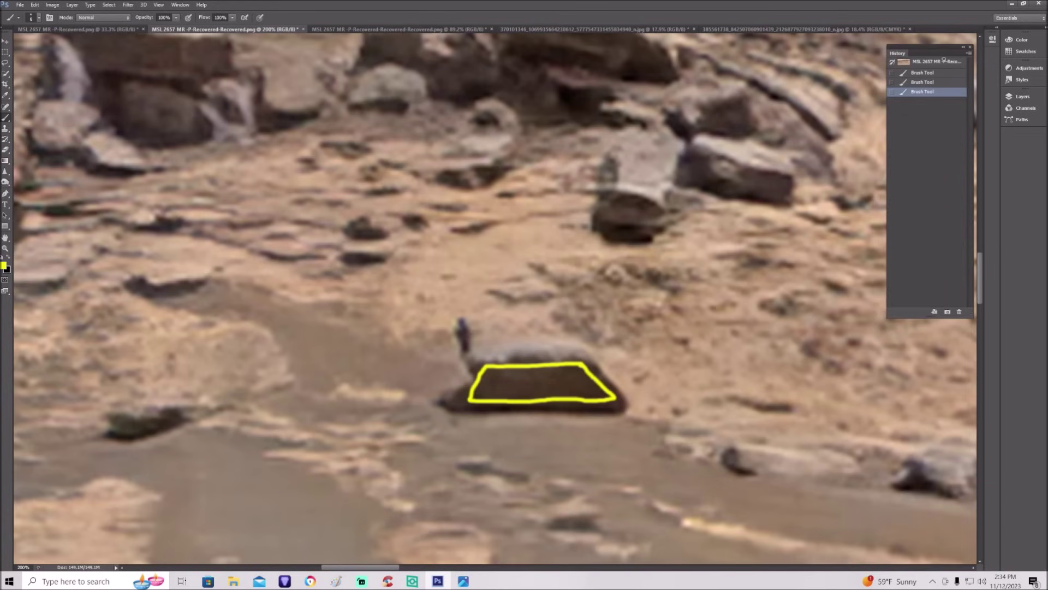
Switch to the MSL 2657 MR -P-Recovered-Recovered-Recovered.png image, paint along the base of the left overhang's shadow, and roll the history back to the opened state.
{"action": "key", "text": "ctrl+Tab"}
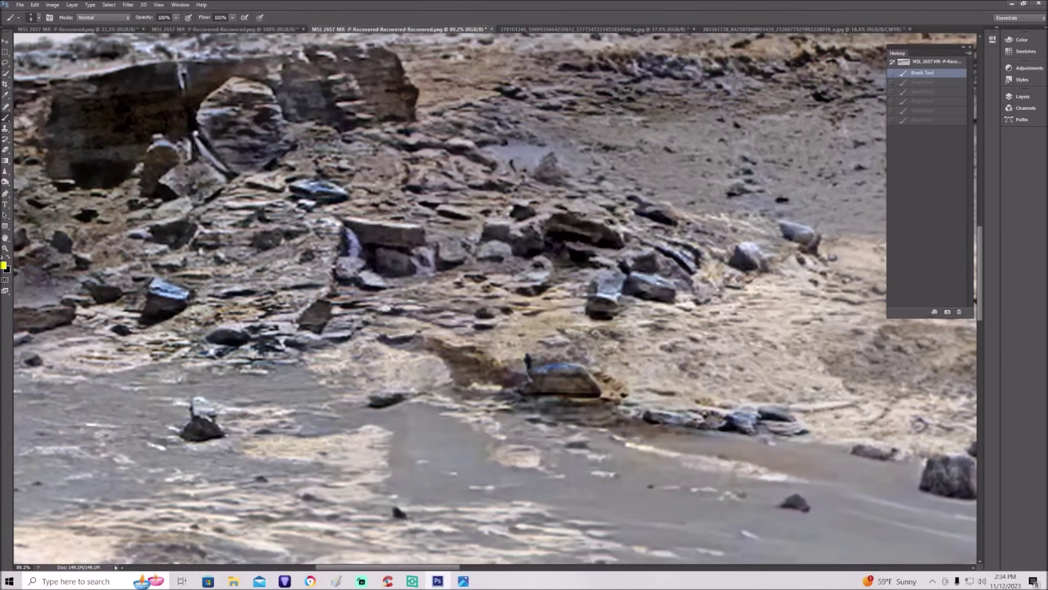
{"action": "scroll", "coordinate": [491, 297], "scroll_direction": "up", "scroll_amount": 3}
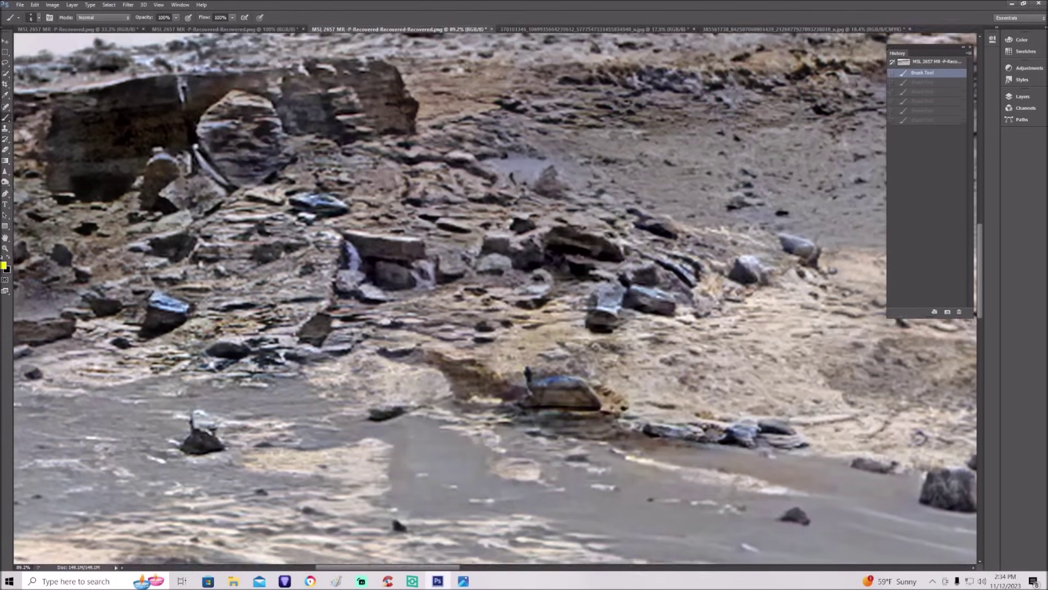
{"action": "scroll", "coordinate": [492, 298], "scroll_direction": "up", "scroll_amount": 1}
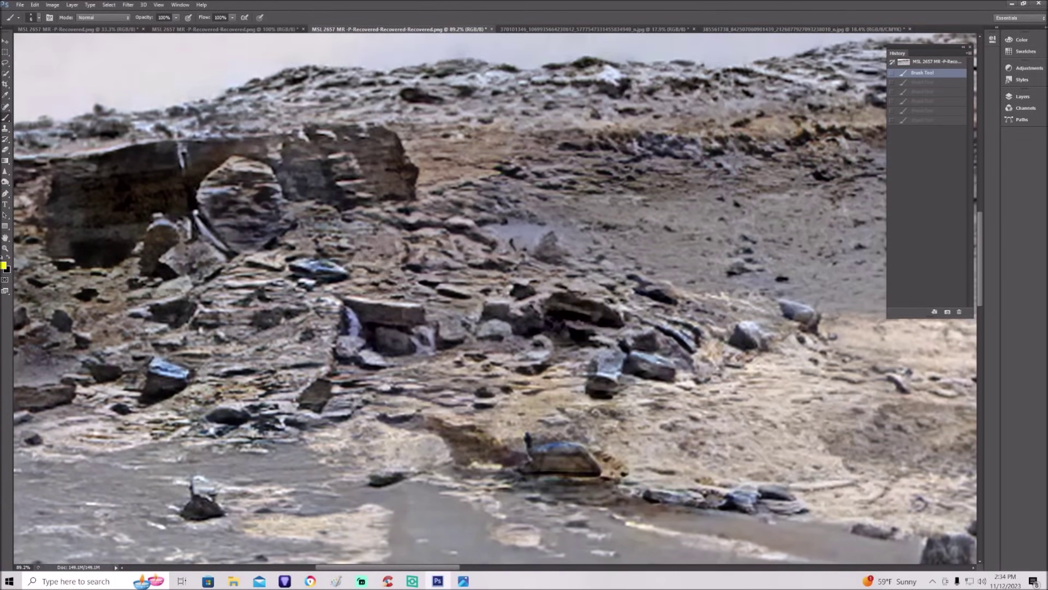
{"action": "key", "text": "ctrl+plus"}
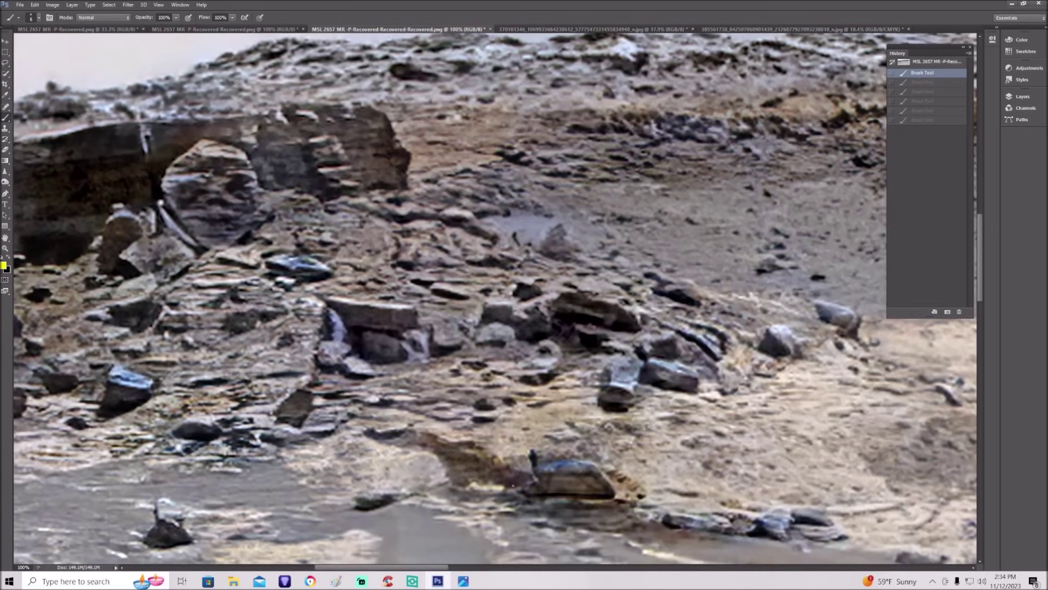
{"action": "scroll", "coordinate": [512, 486], "scroll_direction": "up", "scroll_amount": 5}
{"action": "scroll", "coordinate": [342, 366], "scroll_direction": "left", "scroll_amount": 10}
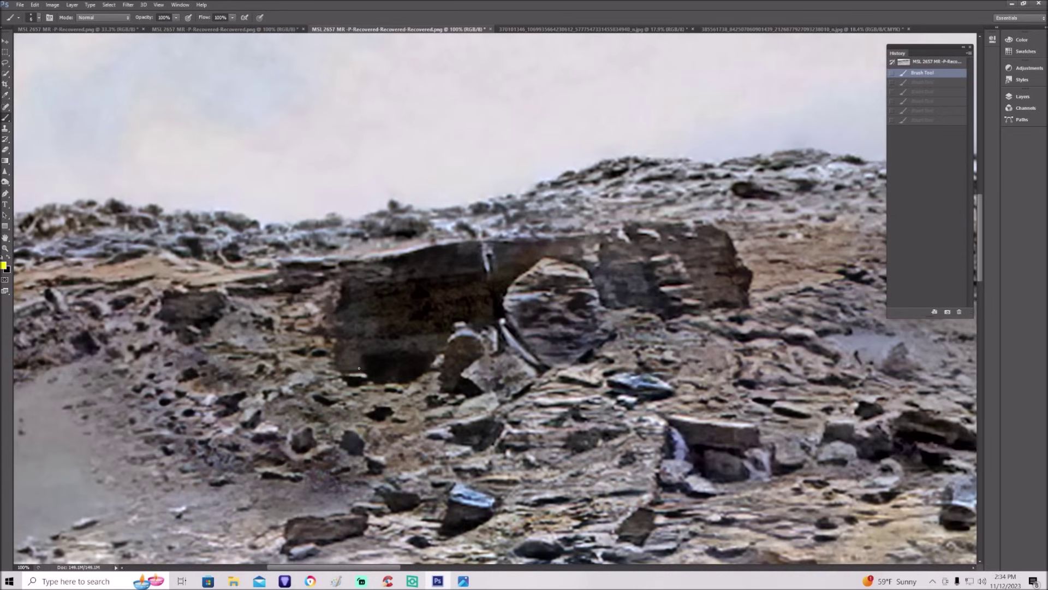
{"action": "mouse_move", "coordinate": [339, 370]}
{"action": "left_mouse_down"}
{"action": "mouse_move", "coordinate": [363, 355]}
{"action": "mouse_move", "coordinate": [440, 355]}
{"action": "left_mouse_up"}
{"action": "left_click", "coordinate": [933, 63]}
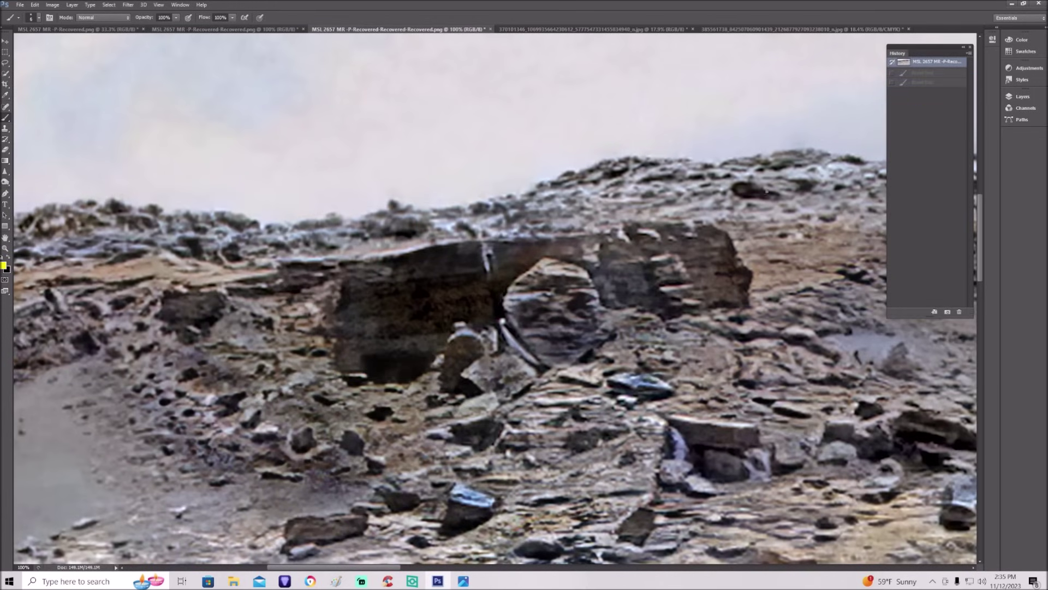
Frame the second overhang at 200% and mark in yellow the reddish rock above the oval stone, the stone's face, and the pale fleck in the shadow.
{"action": "key", "text": "ctrl+minus"}
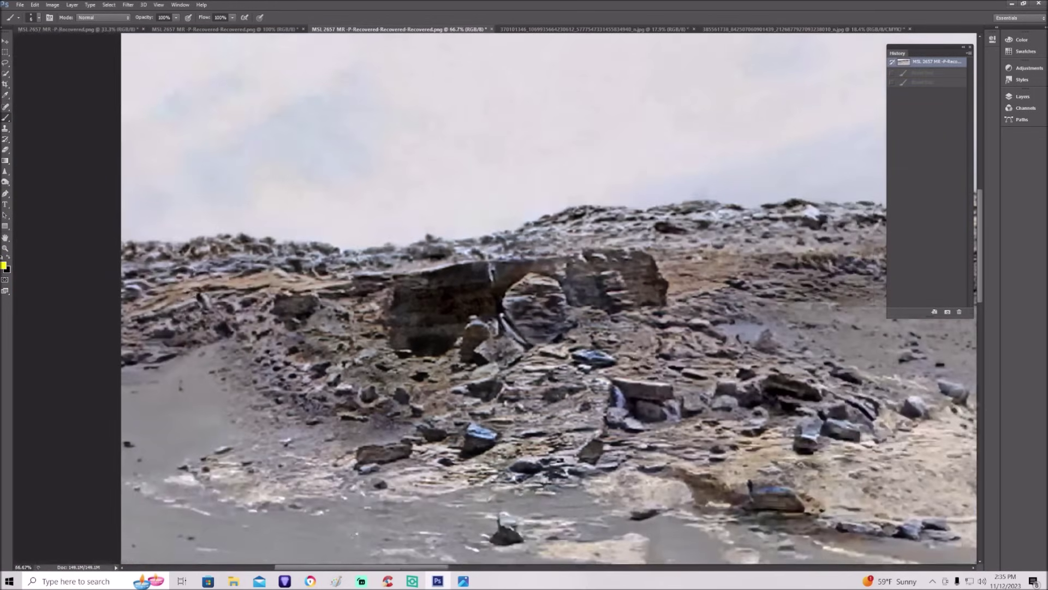
{"action": "left_click_drag", "start_coordinate": [399, 572], "coordinate": [546, 571]}
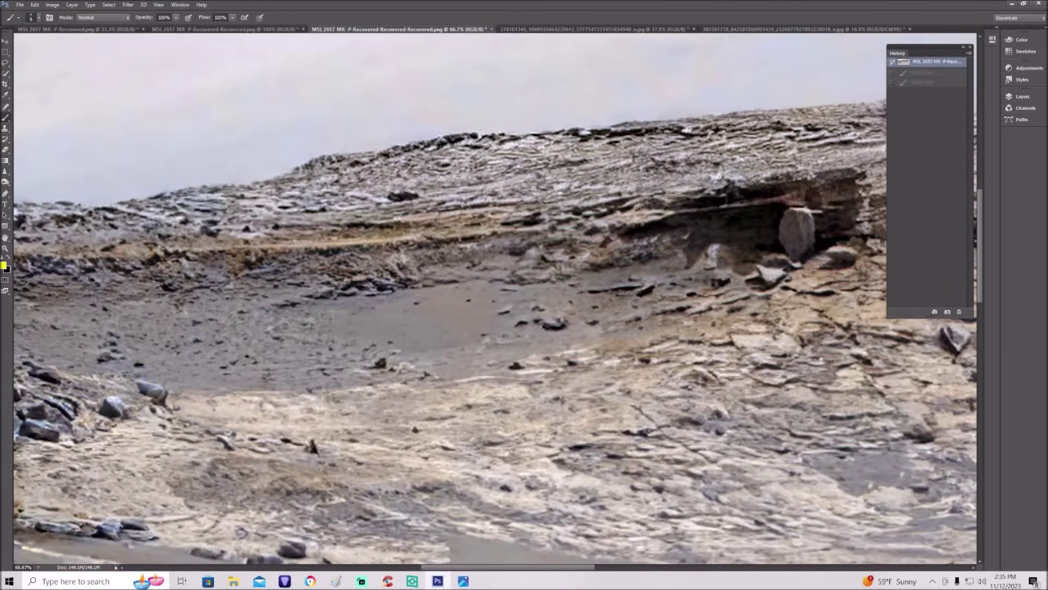
{"action": "left_click_drag", "start_coordinate": [588, 569], "coordinate": [630, 569]}
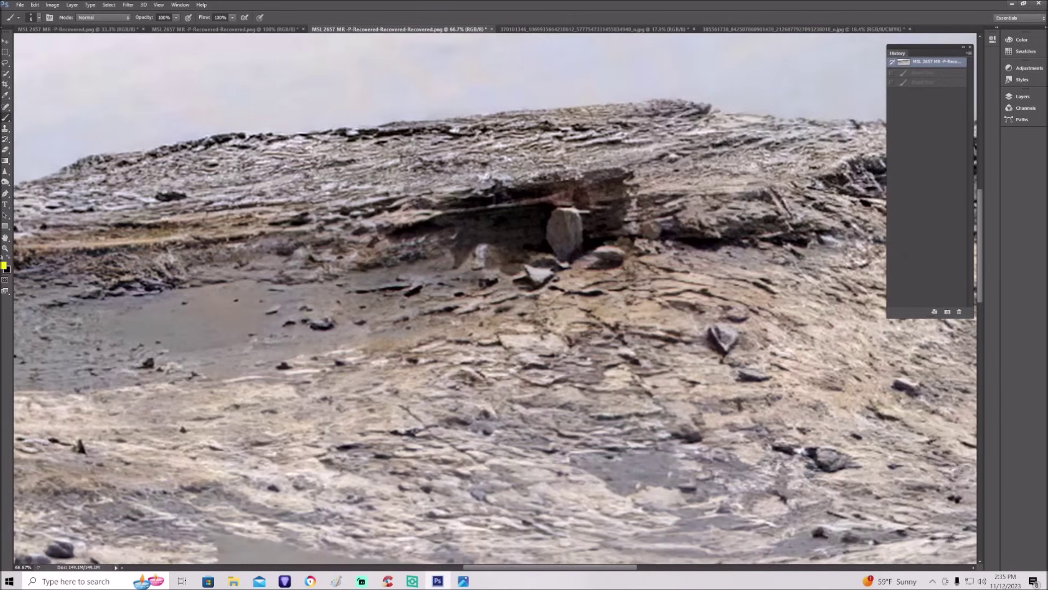
{"action": "scroll", "coordinate": [492, 333], "scroll_direction": "up", "scroll_amount": 3}
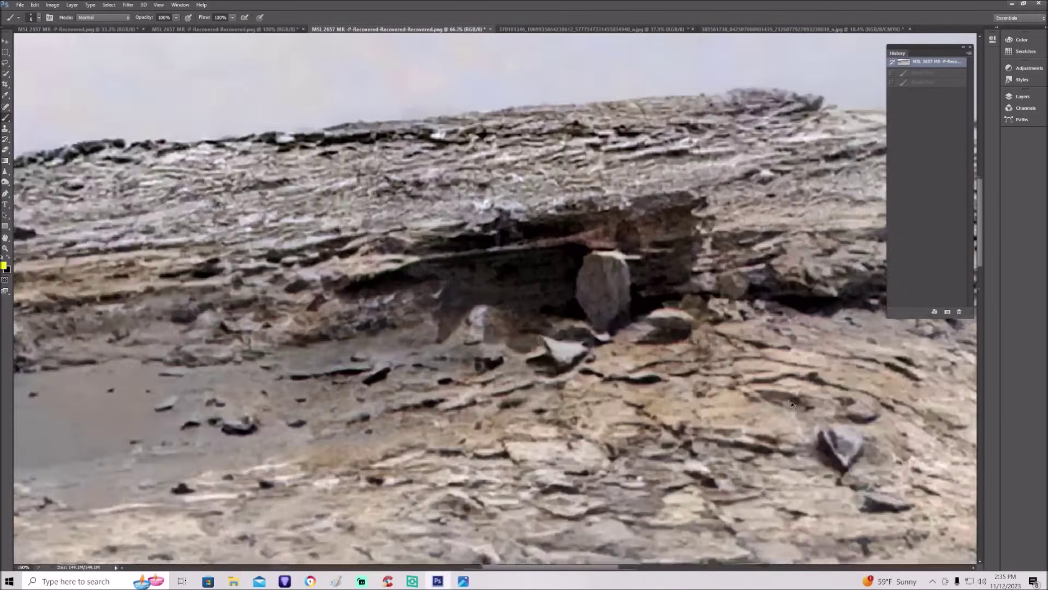
{"action": "key", "text": "ctrl+plus"}
{"action": "key", "text": "ctrl+plus"}
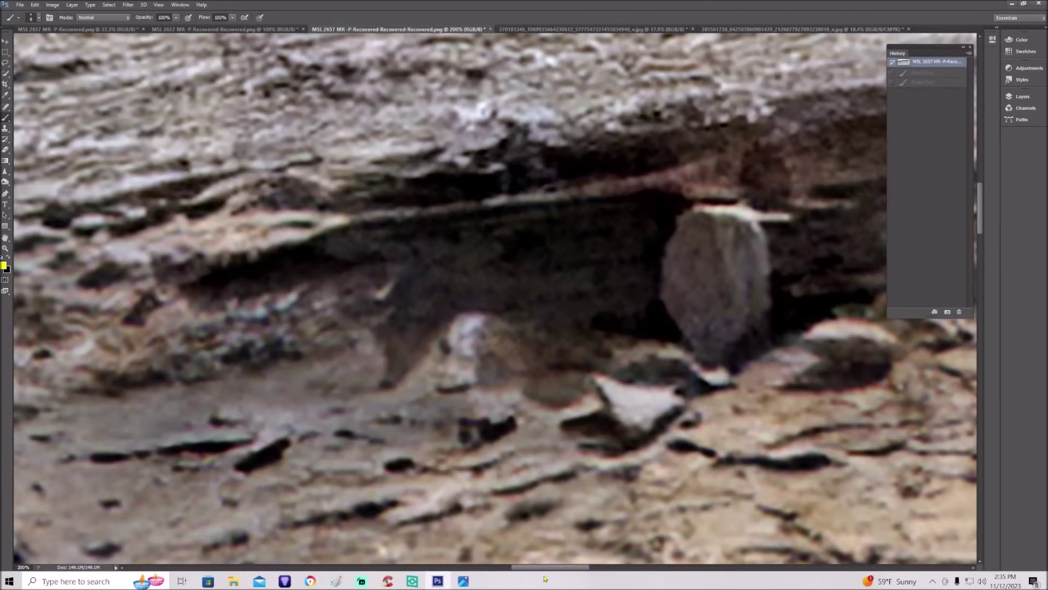
{"action": "left_click_drag", "start_coordinate": [548, 568], "coordinate": [565, 568]}
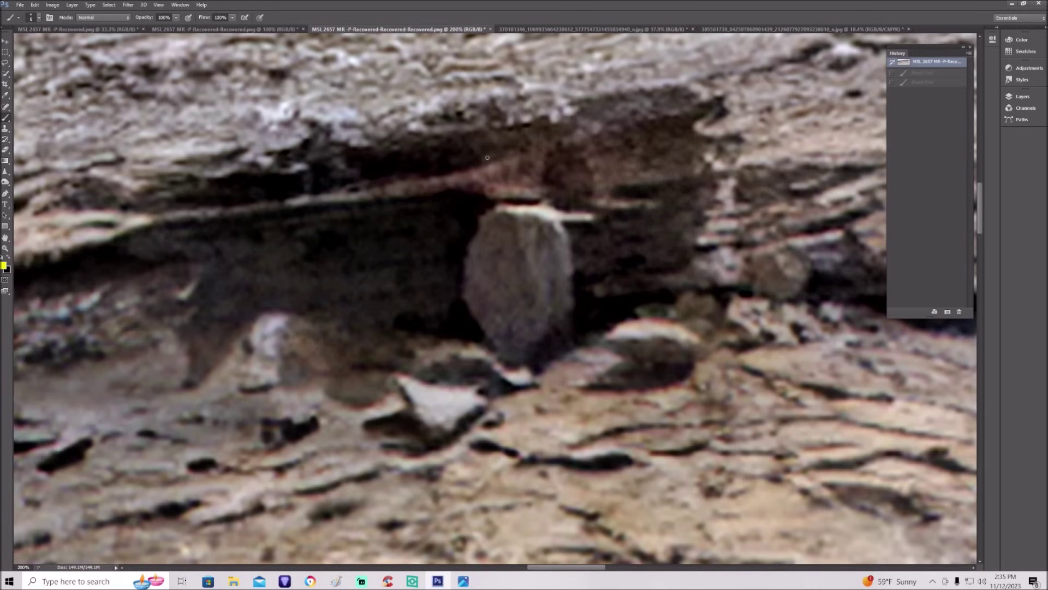
{"action": "mouse_move", "coordinate": [524, 160]}
{"action": "left_mouse_down"}
{"action": "mouse_move", "coordinate": [485, 157]}
{"action": "mouse_move", "coordinate": [458, 178]}
{"action": "mouse_move", "coordinate": [537, 221]}
{"action": "mouse_move", "coordinate": [523, 160]}
{"action": "left_mouse_up"}
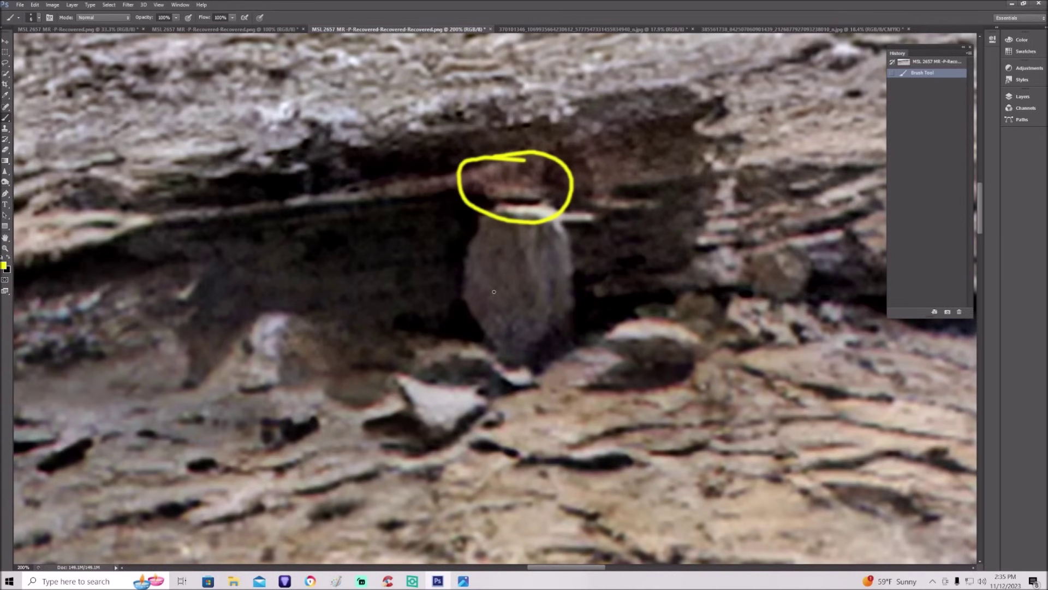
{"action": "mouse_move", "coordinate": [544, 226]}
{"action": "left_mouse_down"}
{"action": "mouse_move", "coordinate": [494, 294]}
{"action": "mouse_move", "coordinate": [565, 284]}
{"action": "mouse_move", "coordinate": [532, 265]}
{"action": "mouse_move", "coordinate": [542, 328]}
{"action": "left_mouse_up"}
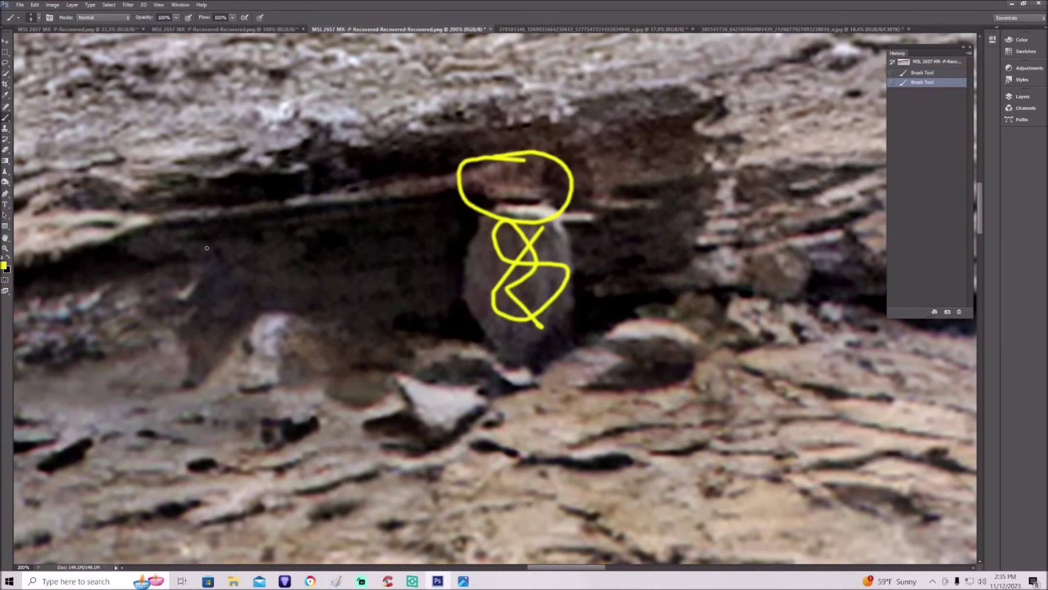
{"action": "mouse_move", "coordinate": [196, 249]}
{"action": "left_mouse_down"}
{"action": "mouse_move", "coordinate": [167, 272]}
{"action": "mouse_move", "coordinate": [159, 308]}
{"action": "mouse_move", "coordinate": [177, 321]}
{"action": "mouse_move", "coordinate": [224, 305]}
{"action": "mouse_move", "coordinate": [206, 248]}
{"action": "left_mouse_up"}
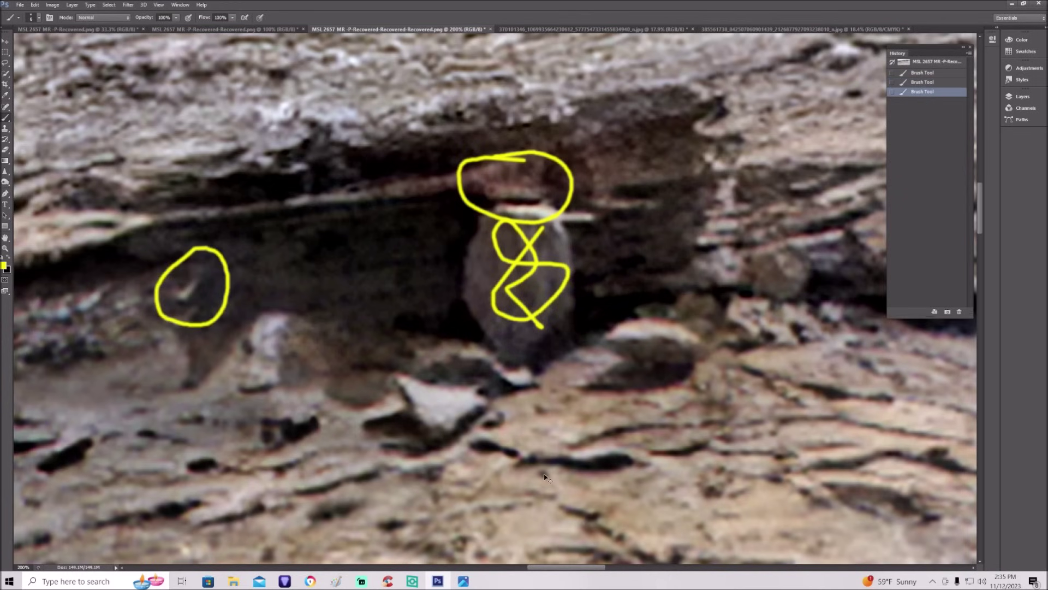
At 100%, trace the top and slanted edge of the ledge beside the second overhang, and circle the dark hollow farther along the ridge in yellow.
{"action": "key", "text": "ctrl+minus"}
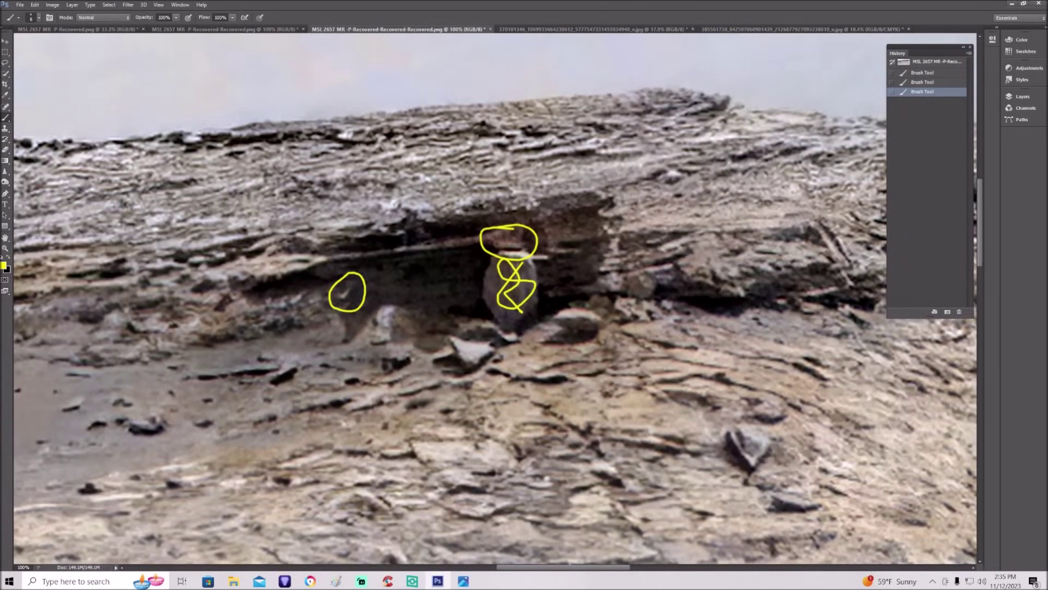
{"action": "left_click_drag", "start_coordinate": [572, 568], "coordinate": [616, 568]}
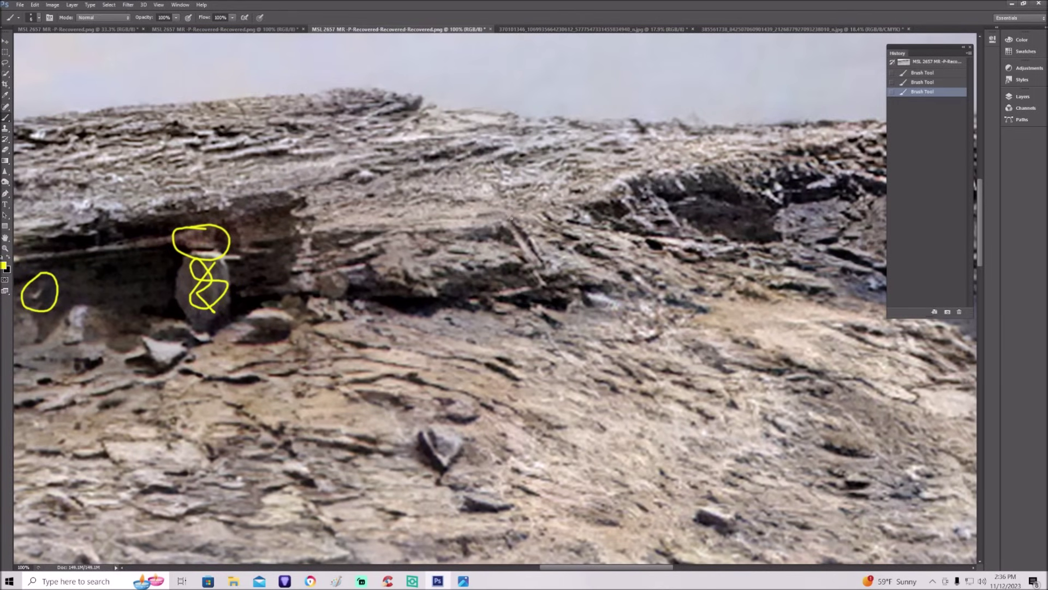
{"action": "mouse_move", "coordinate": [329, 230]}
{"action": "left_mouse_down"}
{"action": "mouse_move", "coordinate": [510, 220]}
{"action": "mouse_move", "coordinate": [540, 279]}
{"action": "left_mouse_up"}
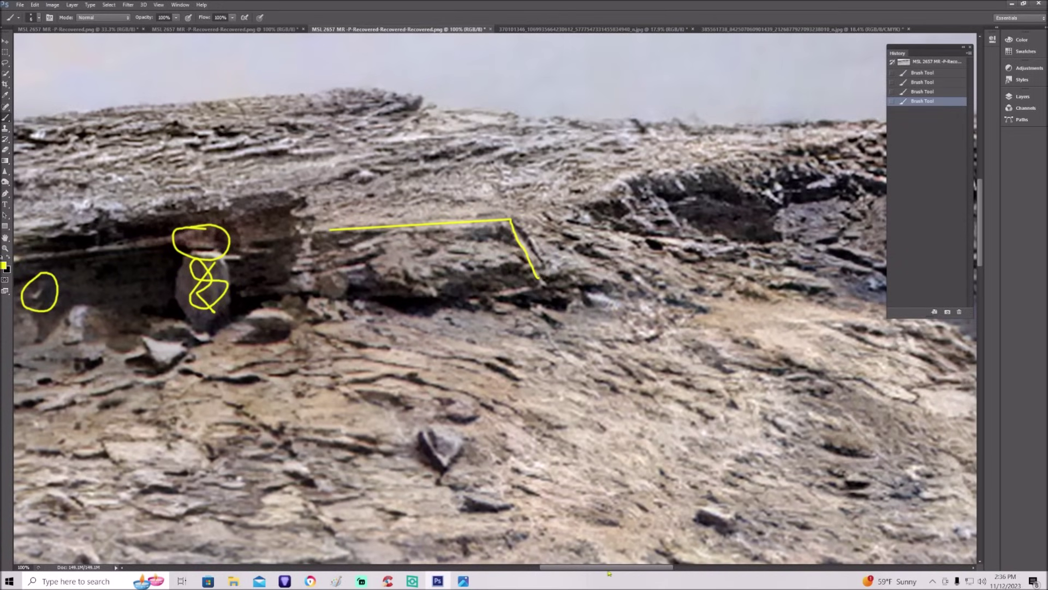
{"action": "scroll", "coordinate": [541, 277], "scroll_direction": "right", "scroll_amount": 8}
{"action": "scroll", "coordinate": [595, 334], "scroll_direction": "up", "scroll_amount": 1}
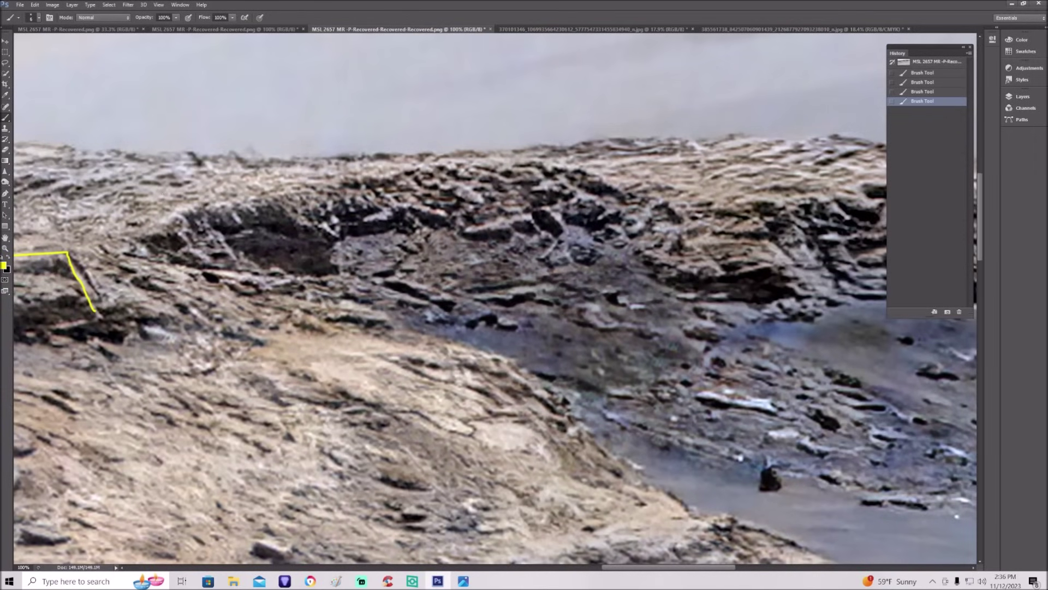
{"action": "mouse_move", "coordinate": [286, 187]}
{"action": "left_mouse_down"}
{"action": "mouse_move", "coordinate": [149, 198]}
{"action": "mouse_move", "coordinate": [293, 186]}
{"action": "mouse_move", "coordinate": [276, 188]}
{"action": "left_mouse_up"}
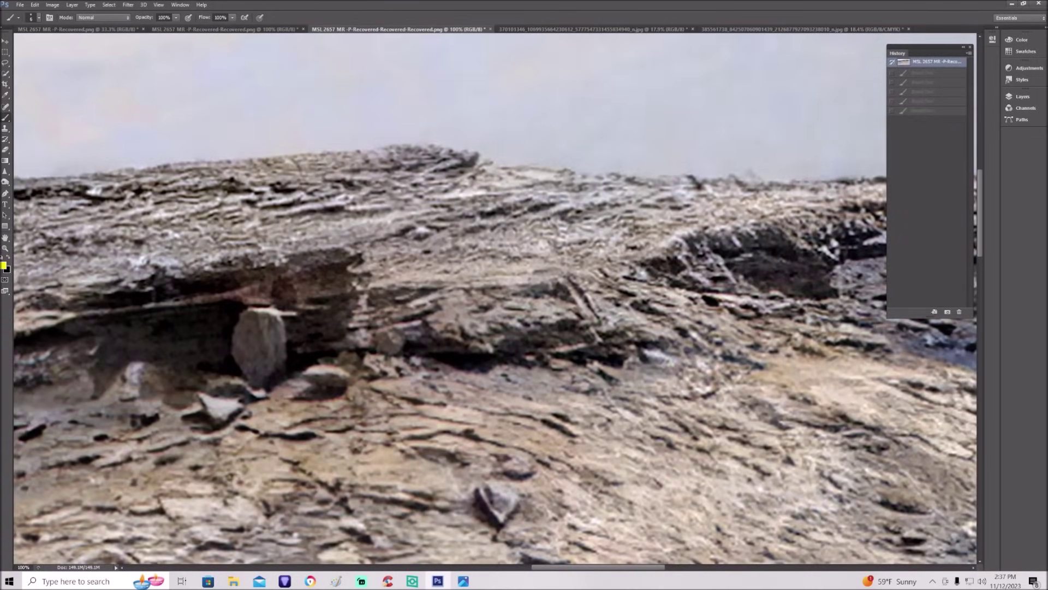
Paint a yellow upward arrow in the second overhang's shadow, pointing at the dark recess beside the oval stone.
{"action": "left_click_drag", "start_coordinate": [607, 571], "coordinate": [655, 569]}
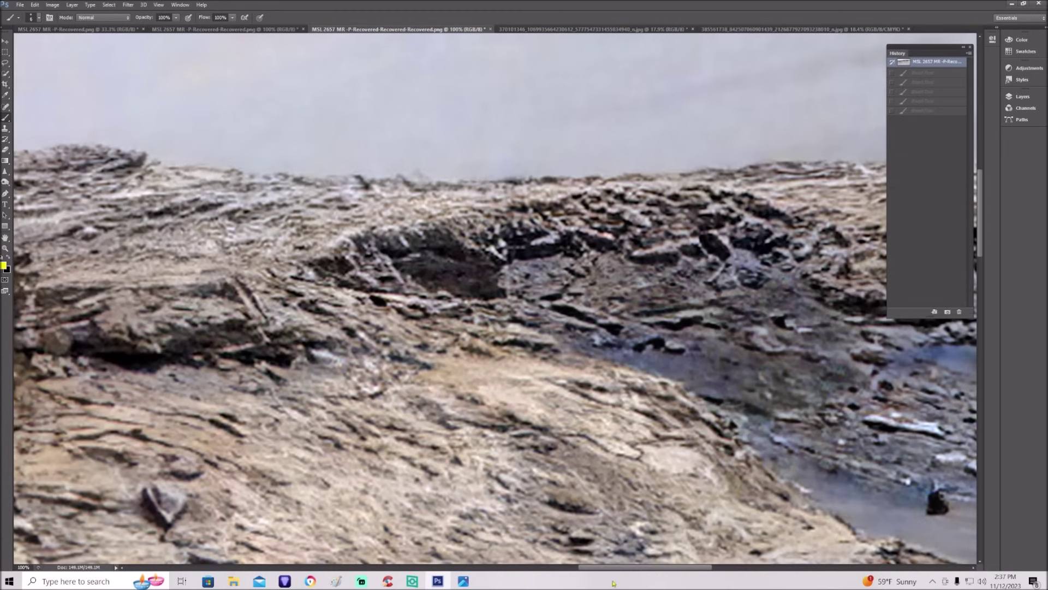
{"action": "scroll", "coordinate": [634, 572], "scroll_direction": "left", "scroll_amount": 5}
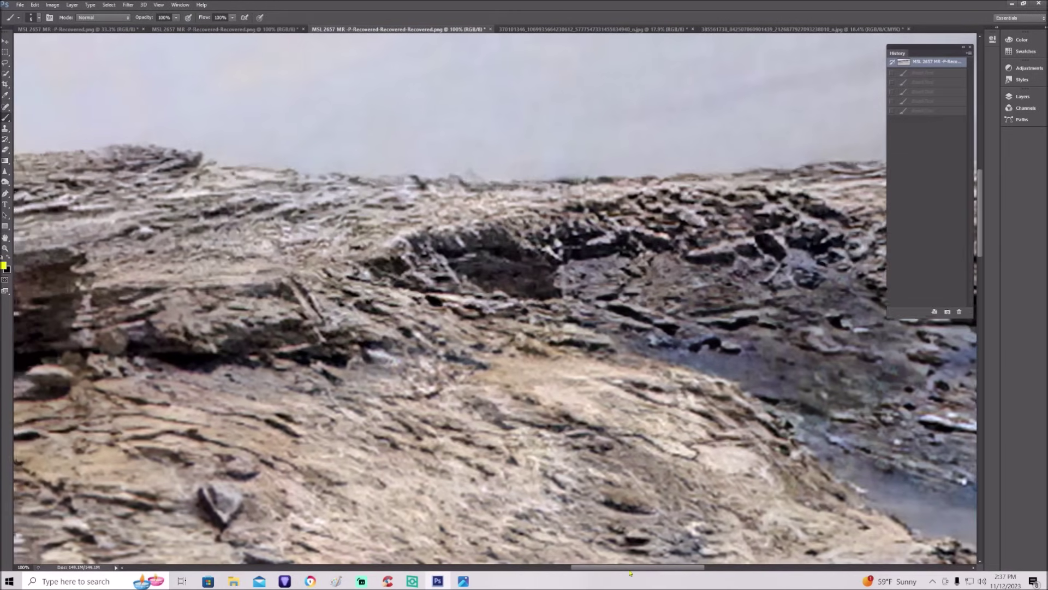
{"action": "left_click_drag", "start_coordinate": [631, 573], "coordinate": [563, 579]}
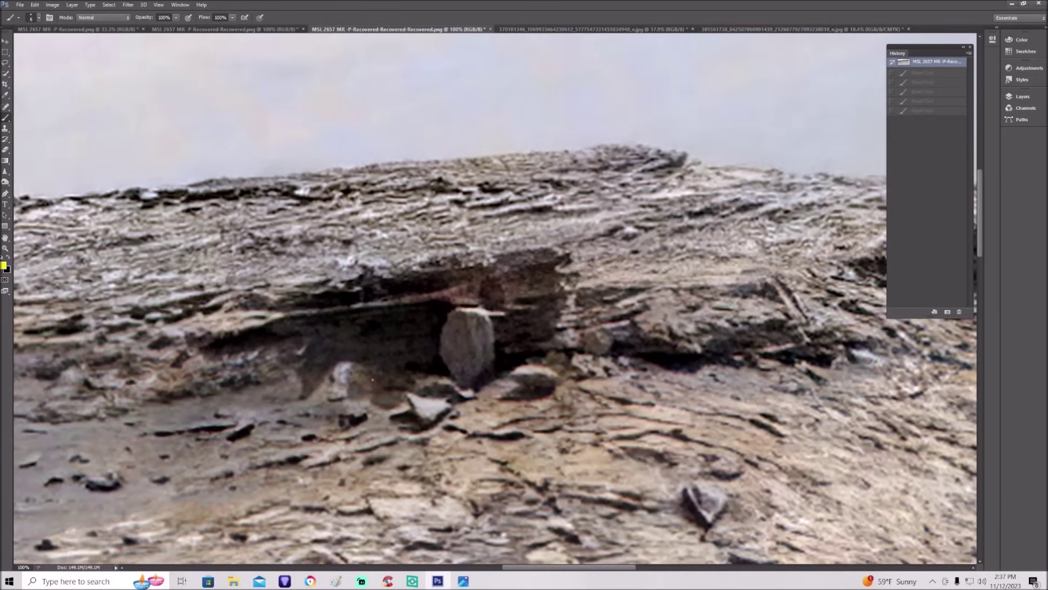
{"action": "mouse_move", "coordinate": [378, 312]}
{"action": "left_mouse_down"}
{"action": "mouse_move", "coordinate": [372, 381]}
{"action": "mouse_move", "coordinate": [368, 322]}
{"action": "mouse_move", "coordinate": [390, 322]}
{"action": "left_mouse_up"}
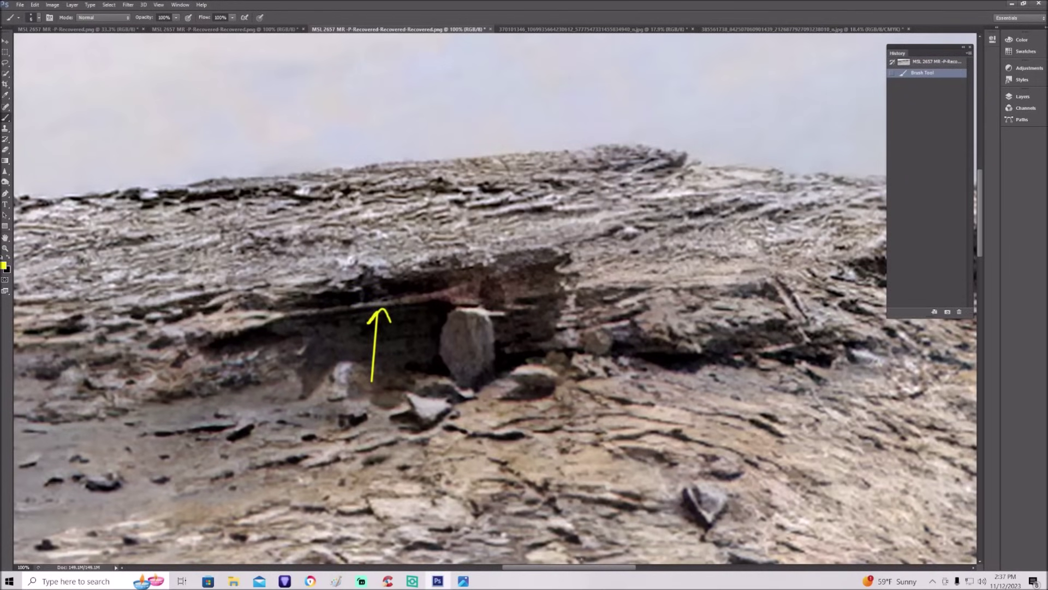
Paint a long yellow downward arrow in the sky, pointing at the ridge to the left of the first overhang.
{"action": "left_click_drag", "start_coordinate": [597, 573], "coordinate": [414, 518]}
{"action": "left_click_drag", "start_coordinate": [389, 570], "coordinate": [364, 570]}
{"action": "left_click_drag", "start_coordinate": [491, 327], "coordinate": [584, 233]}
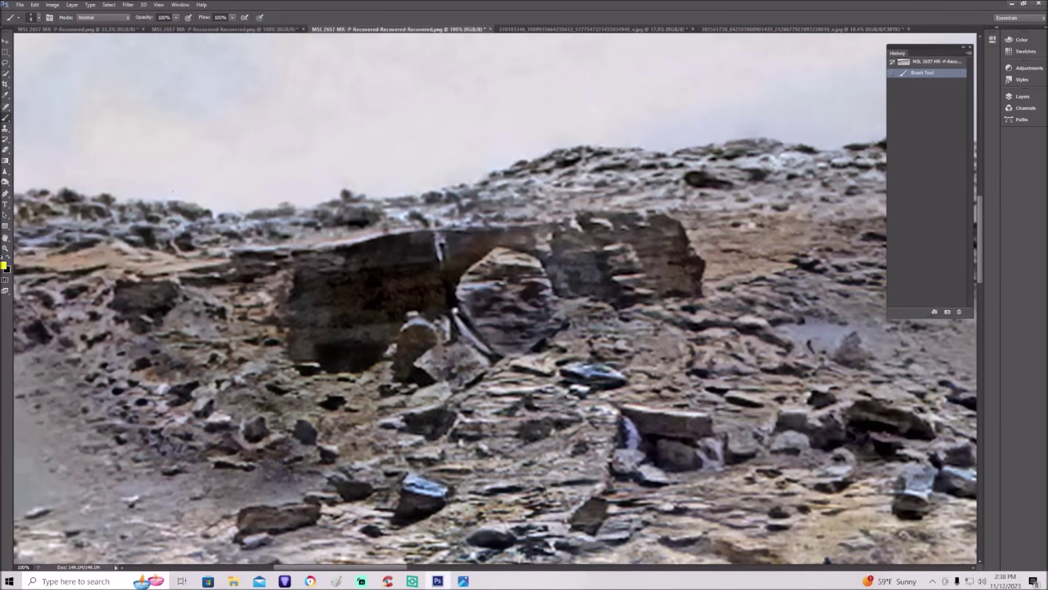
{"action": "left_click_drag", "start_coordinate": [173, 191], "coordinate": [175, 49]}
{"action": "left_click_drag", "start_coordinate": [173, 190], "coordinate": [189, 163]}
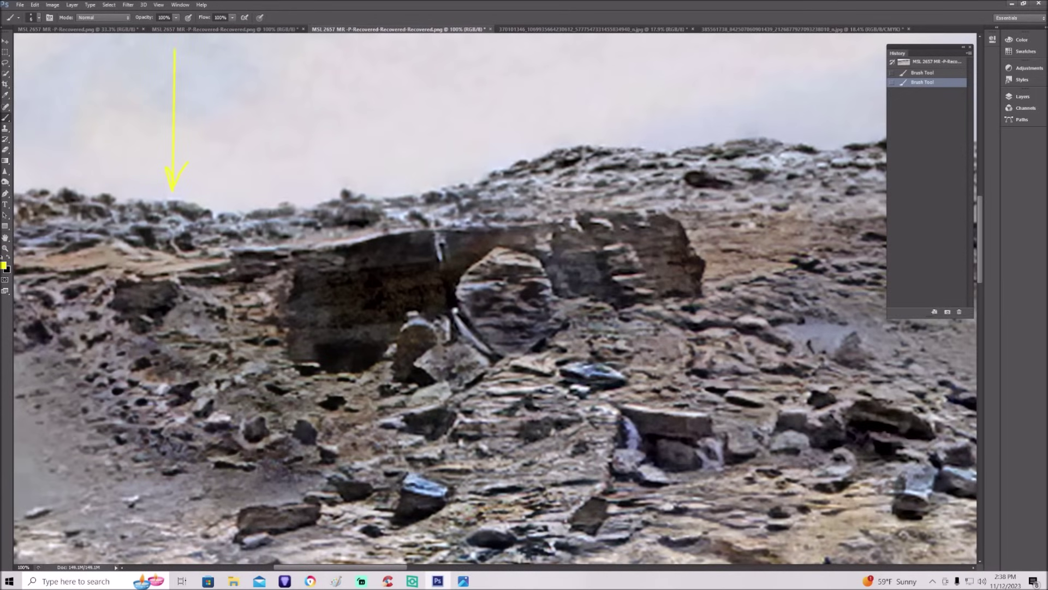
Trace the rounded upright rock at the left overhang's base, add yellow strokes beside it, and roll the history back to the first brush stroke.
{"action": "scroll", "coordinate": [230, 277], "scroll_direction": "down", "scroll_amount": 2}
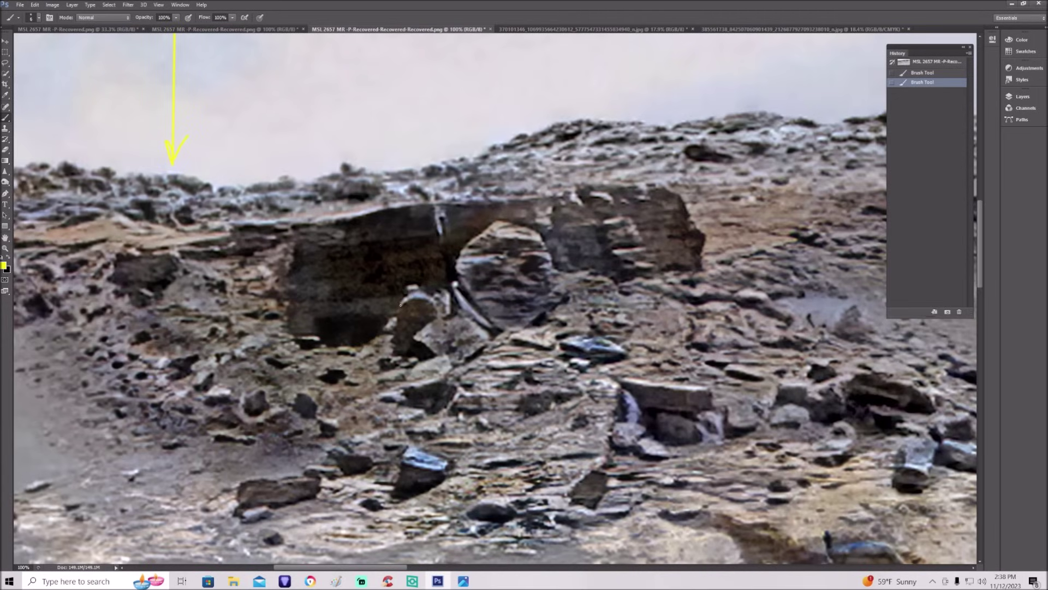
{"action": "left_click_drag", "start_coordinate": [400, 305], "coordinate": [394, 354]}
{"action": "mouse_move", "coordinate": [404, 302]}
{"action": "left_mouse_down"}
{"action": "mouse_move", "coordinate": [437, 307]}
{"action": "mouse_move", "coordinate": [437, 318]}
{"action": "left_mouse_up"}
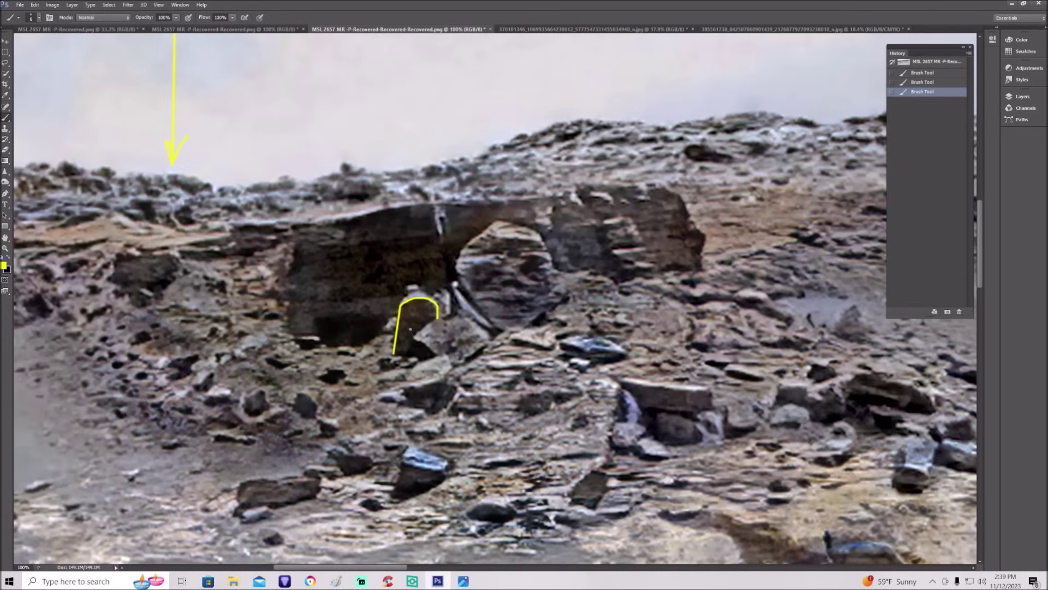
{"action": "mouse_move", "coordinate": [330, 366]}
{"action": "left_mouse_down"}
{"action": "mouse_move", "coordinate": [410, 328]}
{"action": "mouse_move", "coordinate": [407, 337]}
{"action": "left_mouse_up"}
{"action": "left_click", "coordinate": [940, 75]}
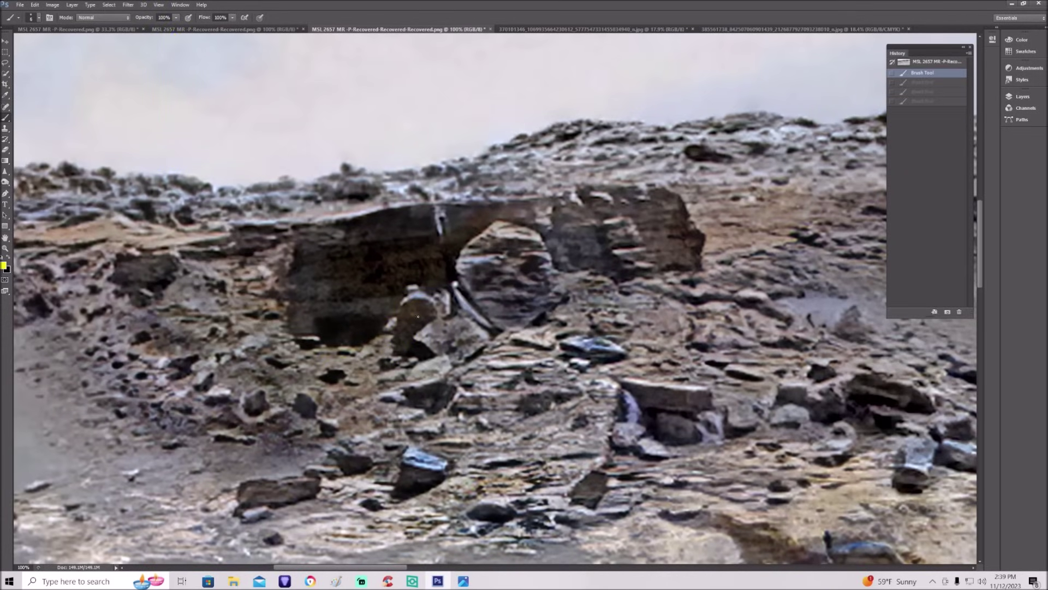
{"action": "left_click_drag", "start_coordinate": [390, 340], "coordinate": [420, 326]}
{"action": "mouse_move", "coordinate": [399, 318]}
{"action": "left_mouse_down"}
{"action": "mouse_move", "coordinate": [384, 316]}
{"action": "mouse_move", "coordinate": [378, 330]}
{"action": "mouse_move", "coordinate": [394, 332]}
{"action": "left_mouse_up"}
{"action": "left_click", "coordinate": [950, 72]}
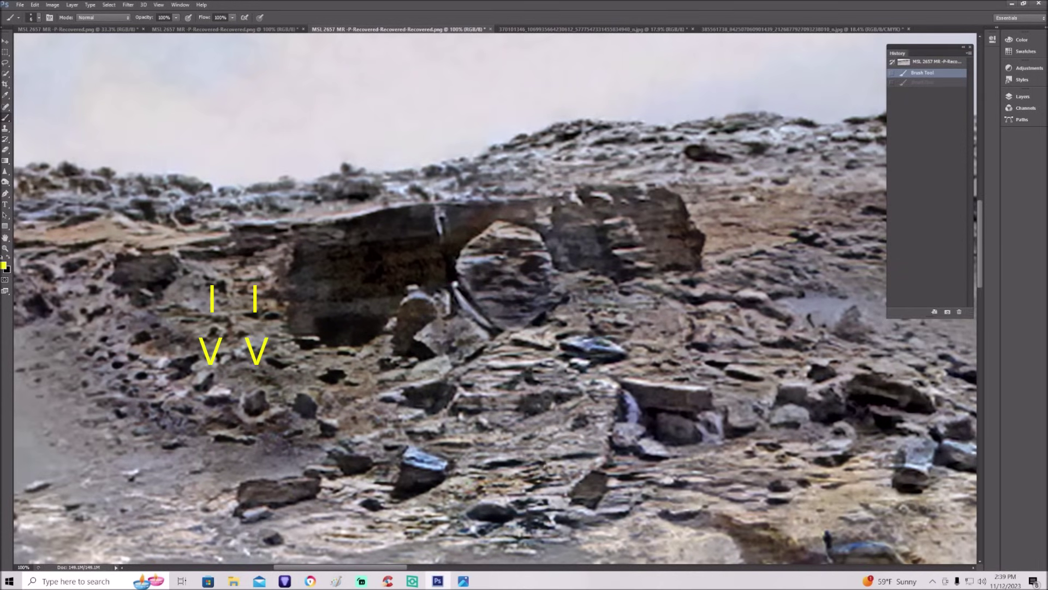
Mark the rubble slope beside the left overhang in yellow, and circle the same slope in the MSL 2657 MR -P-Recovered-Recovered.png image.
{"action": "mouse_move", "coordinate": [150, 291]}
{"action": "left_mouse_down"}
{"action": "mouse_move", "coordinate": [109, 284]}
{"action": "mouse_move", "coordinate": [101, 366]}
{"action": "mouse_move", "coordinate": [168, 443]}
{"action": "mouse_move", "coordinate": [272, 439]}
{"action": "mouse_move", "coordinate": [276, 386]}
{"action": "mouse_move", "coordinate": [252, 370]}
{"action": "left_mouse_up"}
{"action": "left_click", "coordinate": [224, 29]}
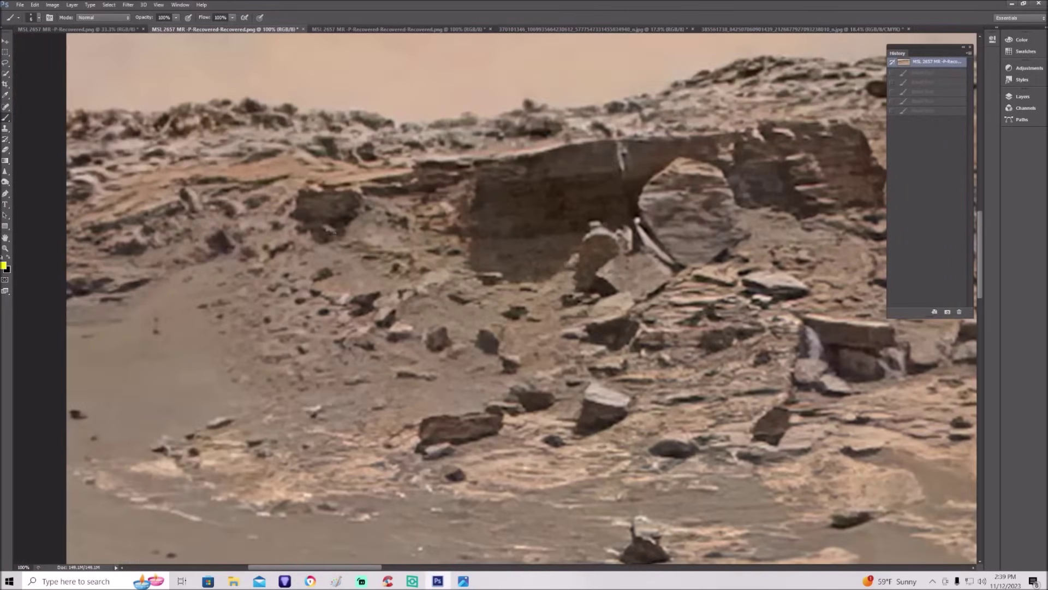
{"action": "mouse_move", "coordinate": [313, 230]}
{"action": "left_mouse_down"}
{"action": "mouse_move", "coordinate": [281, 219]}
{"action": "mouse_move", "coordinate": [250, 244]}
{"action": "mouse_move", "coordinate": [282, 320]}
{"action": "mouse_move", "coordinate": [368, 366]}
{"action": "mouse_move", "coordinate": [503, 366]}
{"action": "mouse_move", "coordinate": [485, 308]}
{"action": "mouse_move", "coordinate": [452, 304]}
{"action": "left_mouse_up"}
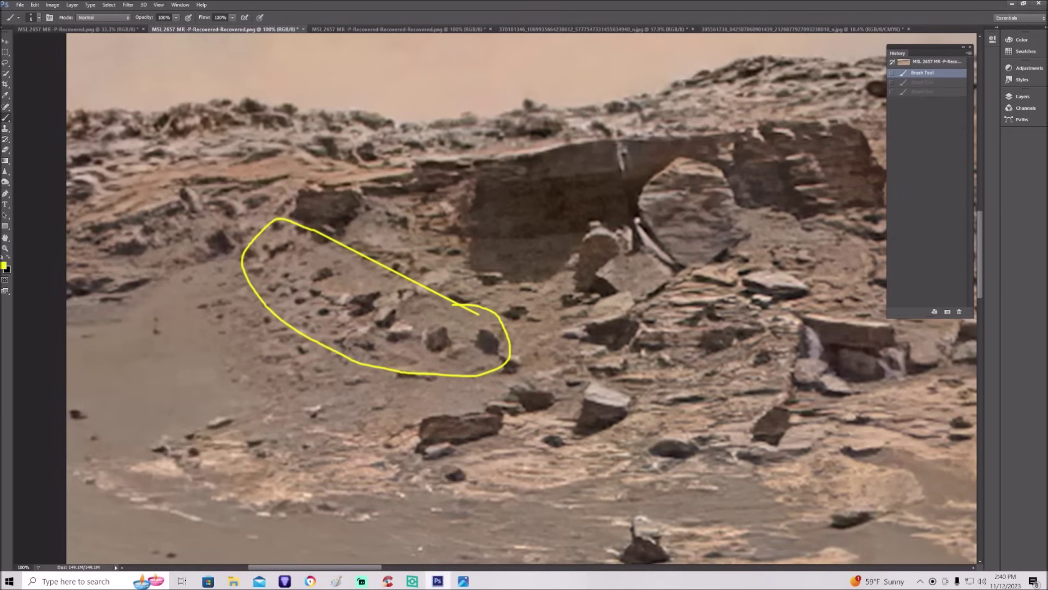
Mark the two small dark rocks inside the circled rubble with a curve and a downward arrow, and roll the history back to the first stroke.
{"action": "left_click_drag", "start_coordinate": [415, 338], "coordinate": [423, 333]}
{"action": "mouse_move", "coordinate": [419, 351]}
{"action": "left_mouse_down"}
{"action": "mouse_move", "coordinate": [426, 358]}
{"action": "mouse_move", "coordinate": [416, 349]}
{"action": "mouse_move", "coordinate": [445, 356]}
{"action": "mouse_move", "coordinate": [462, 345]}
{"action": "left_mouse_up"}
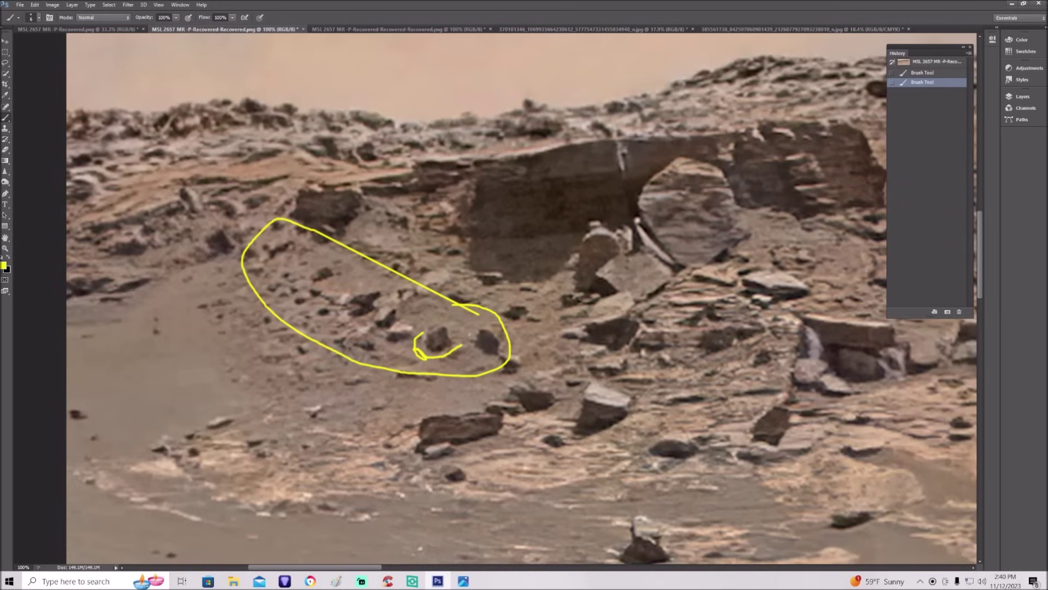
{"action": "left_click_drag", "start_coordinate": [470, 312], "coordinate": [470, 334]}
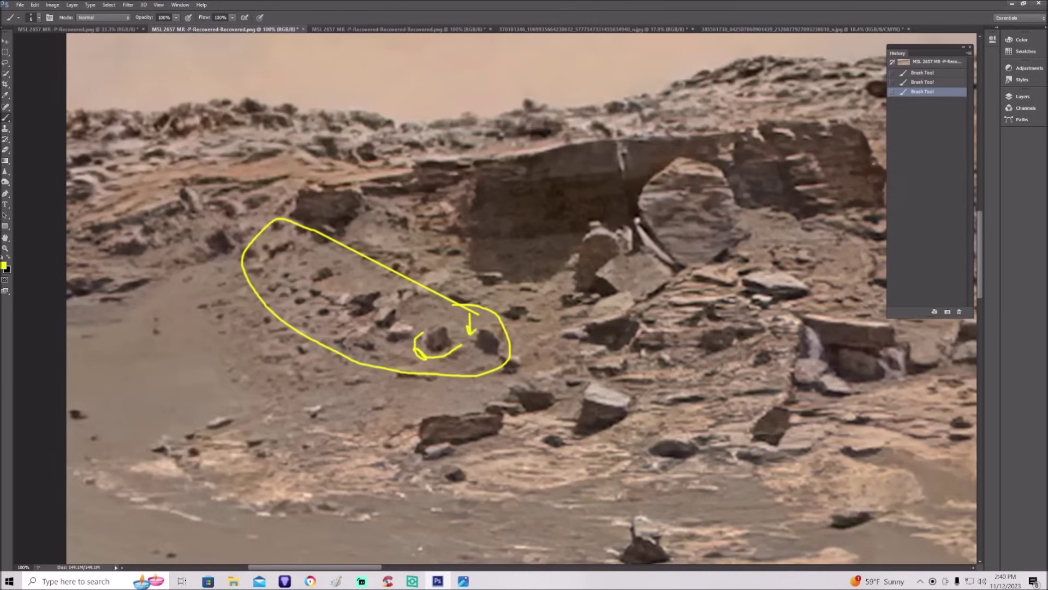
{"action": "left_click", "coordinate": [928, 72]}
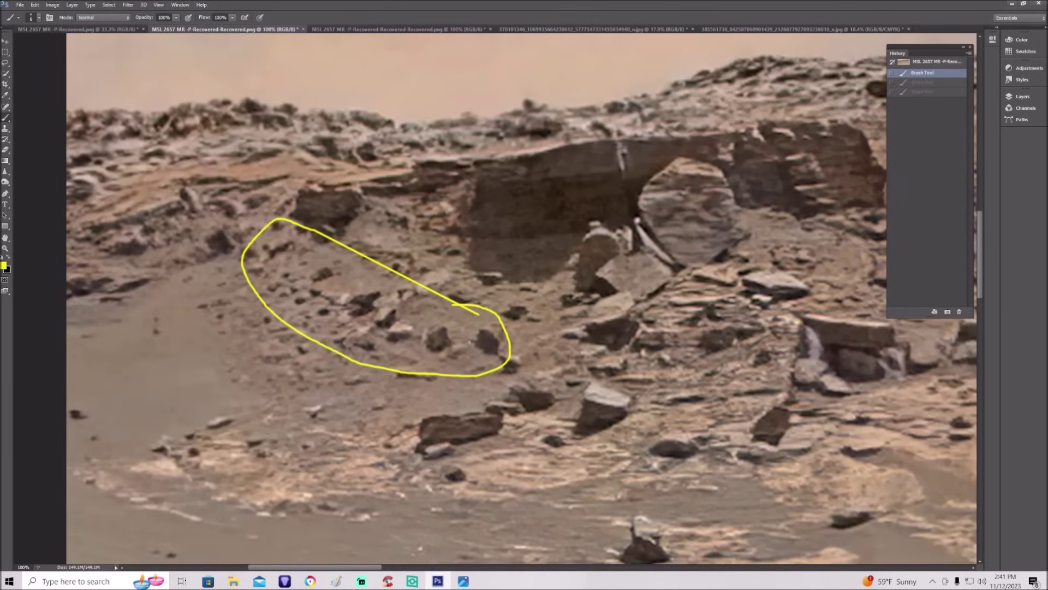
Examine the circled rubble slope up close in the MSL 2657 MR -P-Recovered-Recovered-Recovered.png version, magnified to 200%.
{"action": "left_click", "coordinate": [377, 29]}
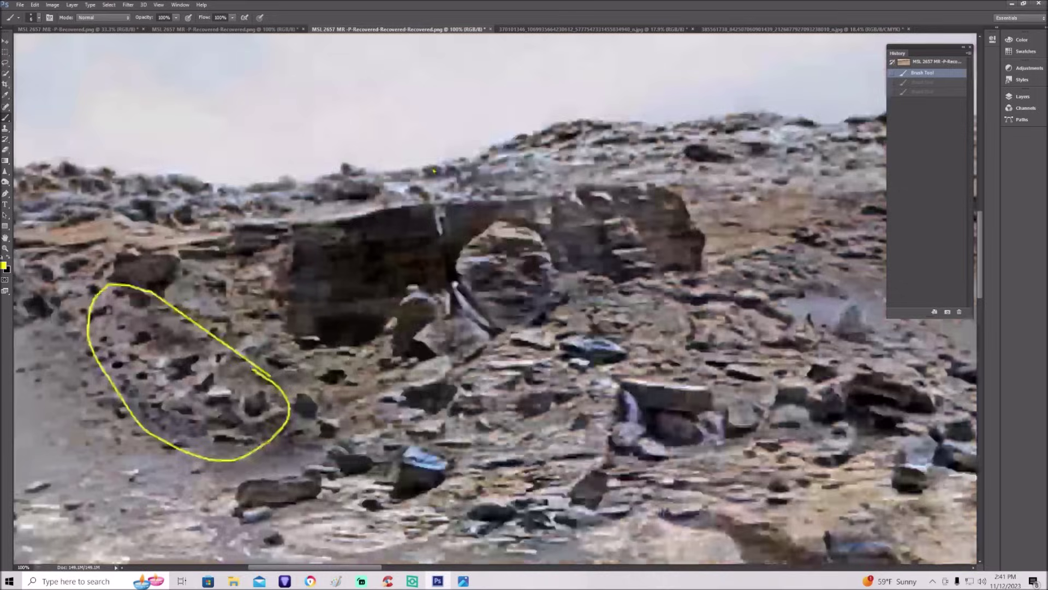
{"action": "left_click_drag", "start_coordinate": [377, 568], "coordinate": [351, 568]}
{"action": "scroll", "coordinate": [491, 300], "scroll_direction": "down", "scroll_amount": 1}
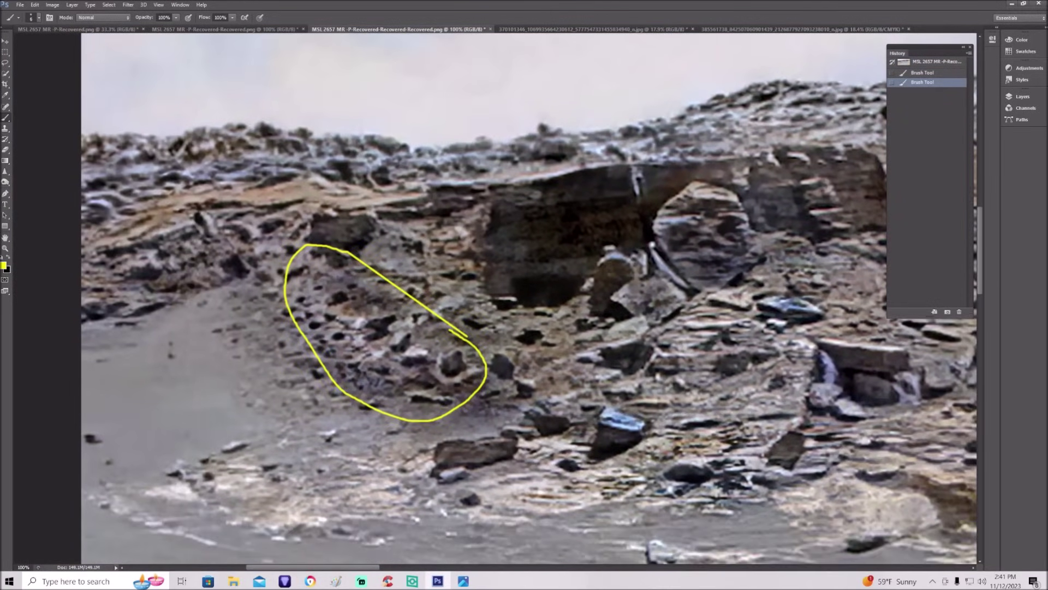
{"action": "key", "text": "ctrl+plus"}
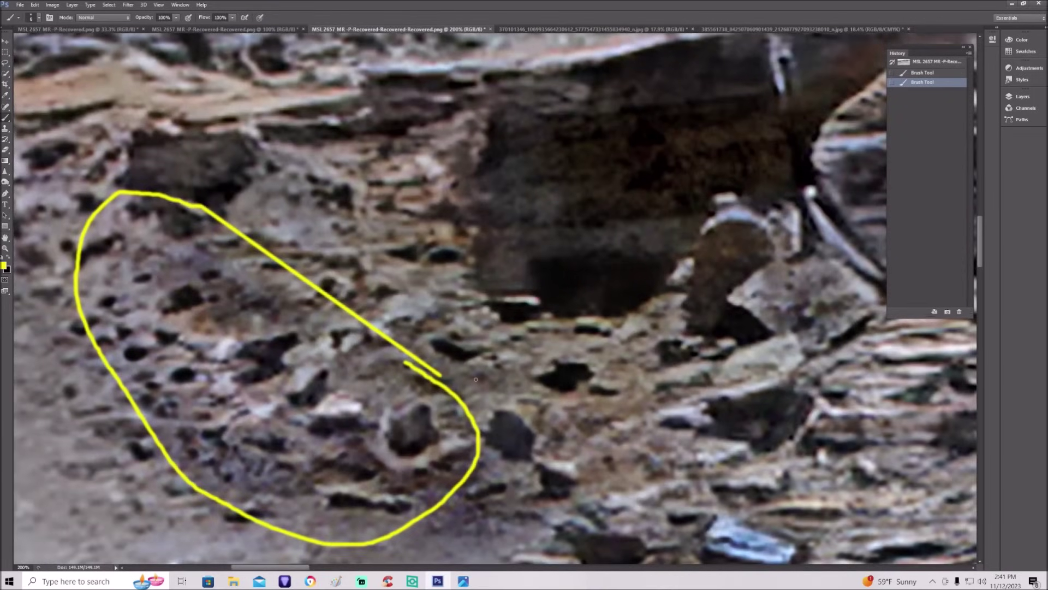
{"action": "key", "text": "ctrl+minus"}
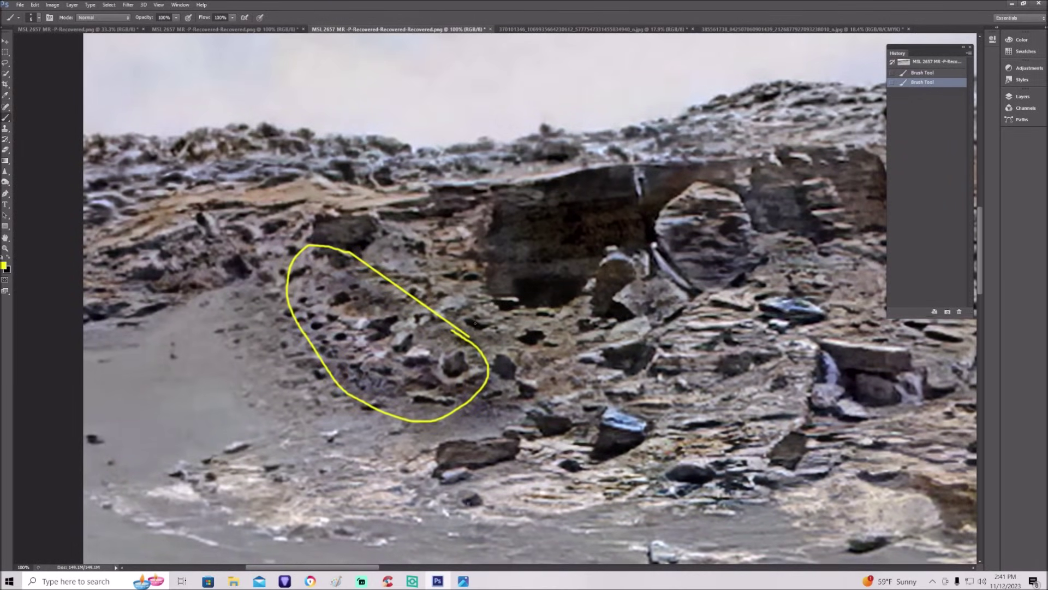
Examine the rocks to the right of the first overhang, view both overhangs together at 33.33%, and collapse the History panel.
{"action": "left_click_drag", "start_coordinate": [343, 572], "coordinate": [432, 574]}
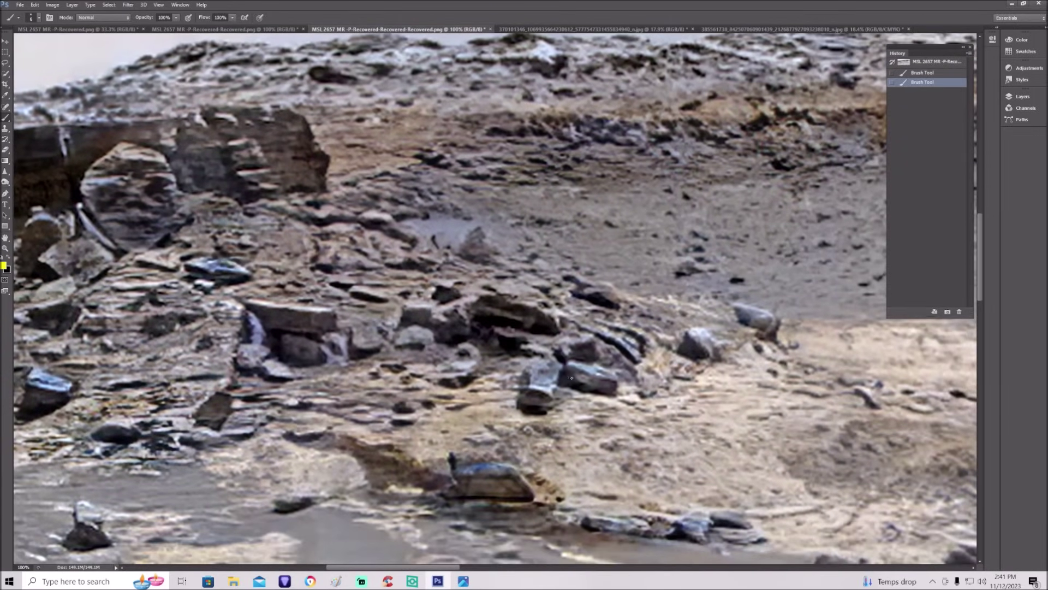
{"action": "scroll", "coordinate": [572, 377], "scroll_direction": "up", "scroll_amount": 1}
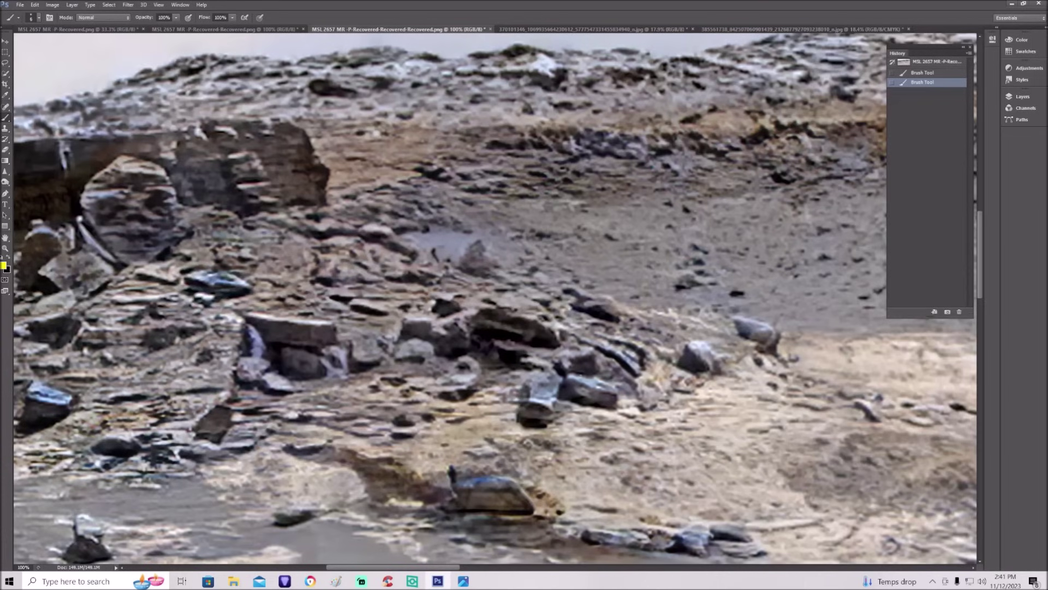
{"action": "scroll", "coordinate": [583, 378], "scroll_direction": "down", "scroll_amount": 3}
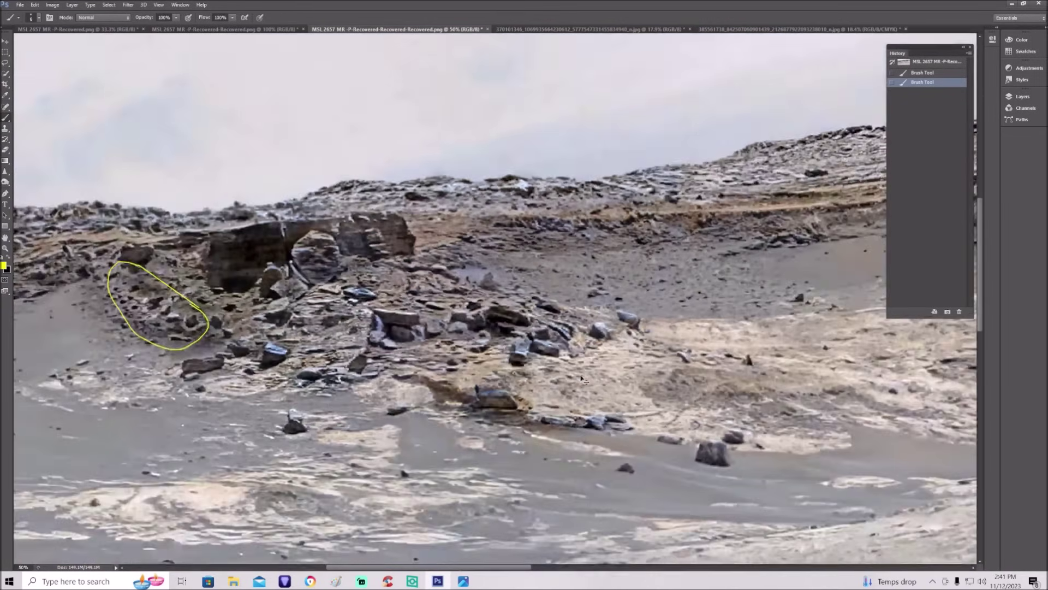
{"action": "scroll", "coordinate": [583, 378], "scroll_direction": "down", "scroll_amount": 1}
{"action": "left_click_drag", "start_coordinate": [489, 568], "coordinate": [537, 568]}
{"action": "left_click", "coordinate": [963, 47]}
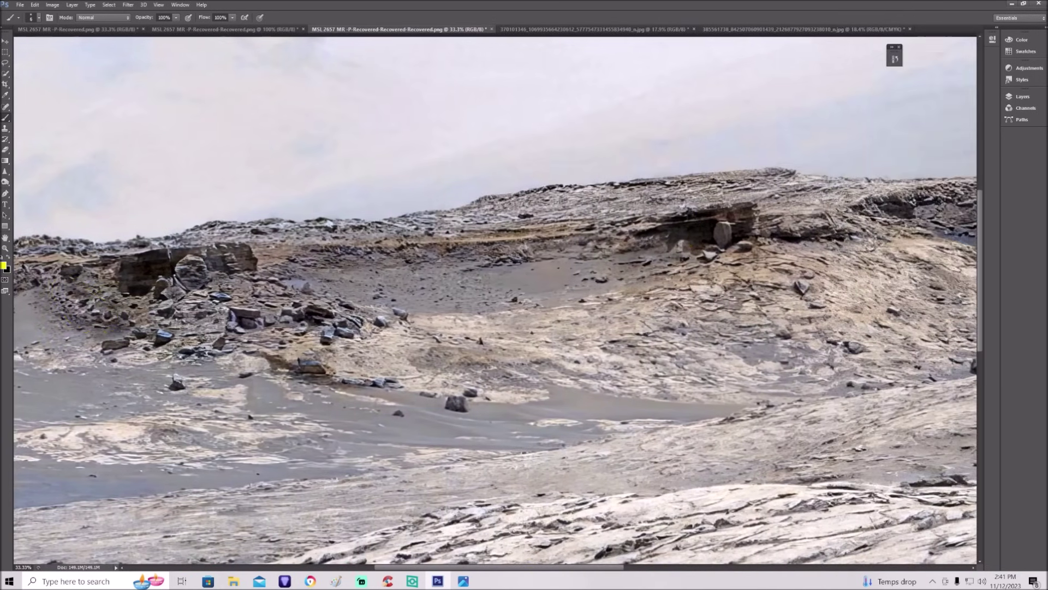